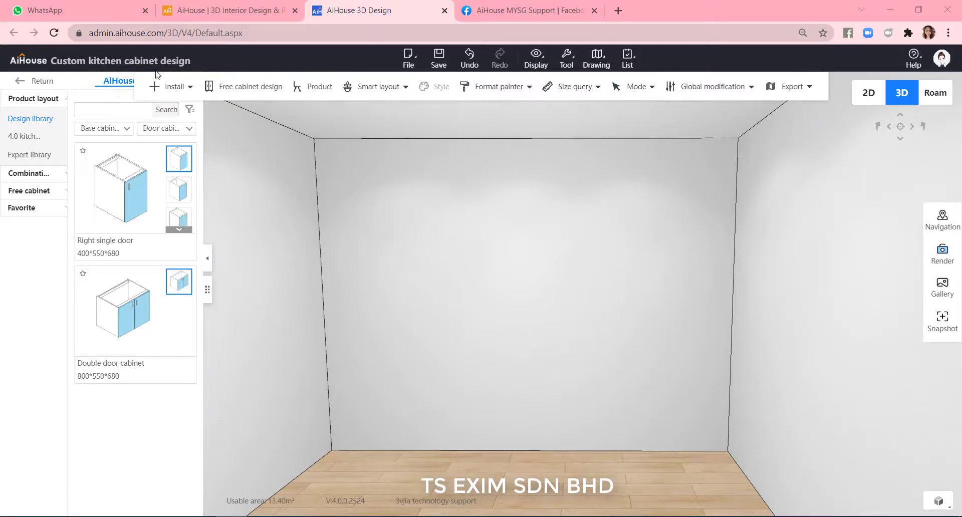
Search the design library for "super" and place a Super panel (unlimited) on the floor.
{"action": "left_click", "coordinate": [123, 109]}
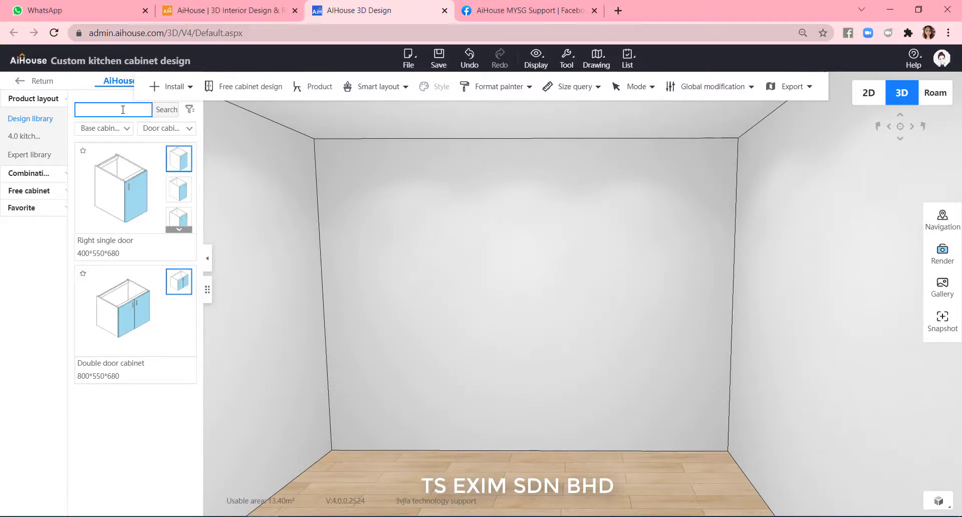
{"action": "type", "text": "super"}
{"action": "key", "text": "Return"}
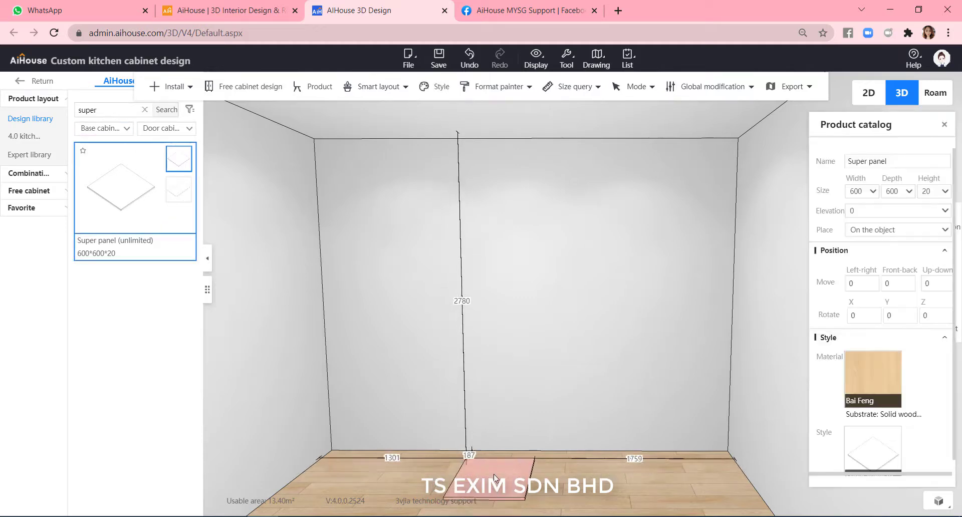
Set the super panel's width to 3000 and its depth to 2400.
{"action": "left_click_drag", "start_coordinate": [864, 191], "coordinate": [840, 190]}
{"action": "key", "text": "Return"}
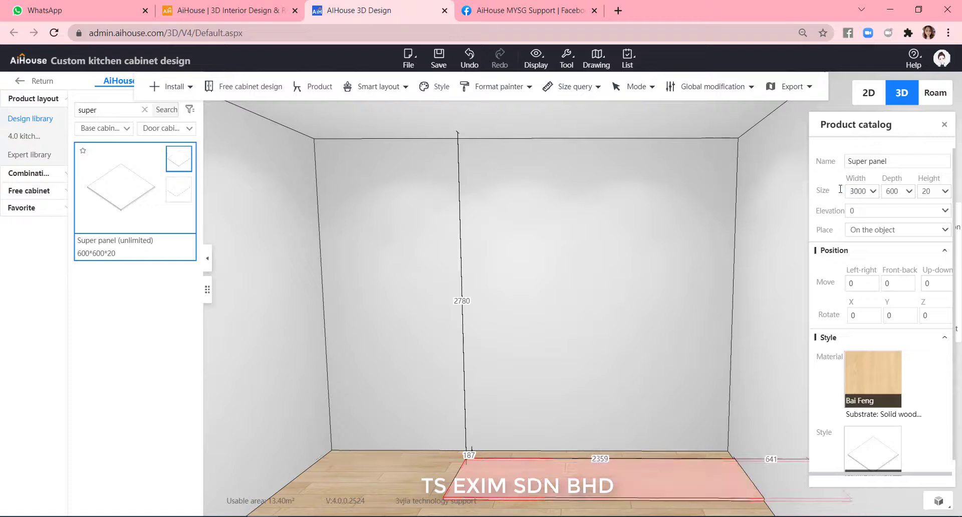
{"action": "left_click_drag", "start_coordinate": [896, 191], "coordinate": [874, 192]}
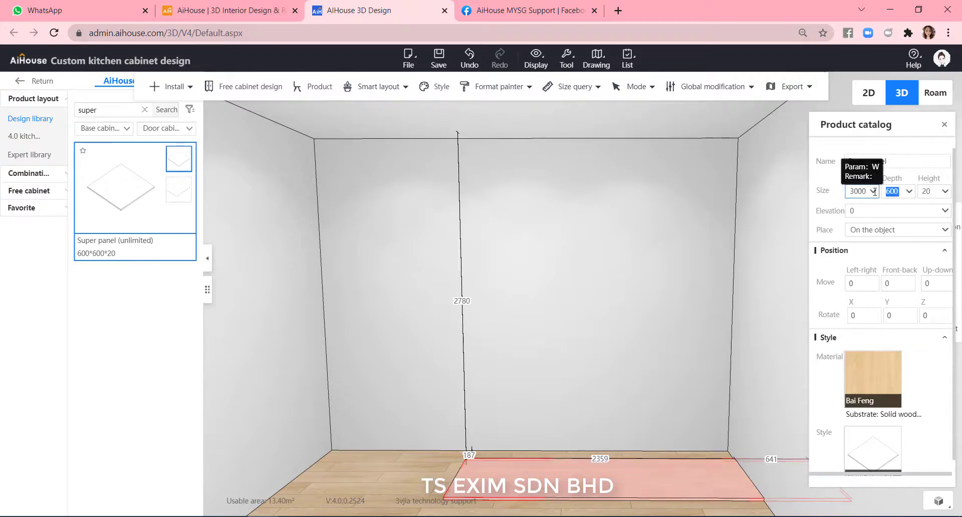
{"action": "type", "text": "2400"}
{"action": "key", "text": "Return"}
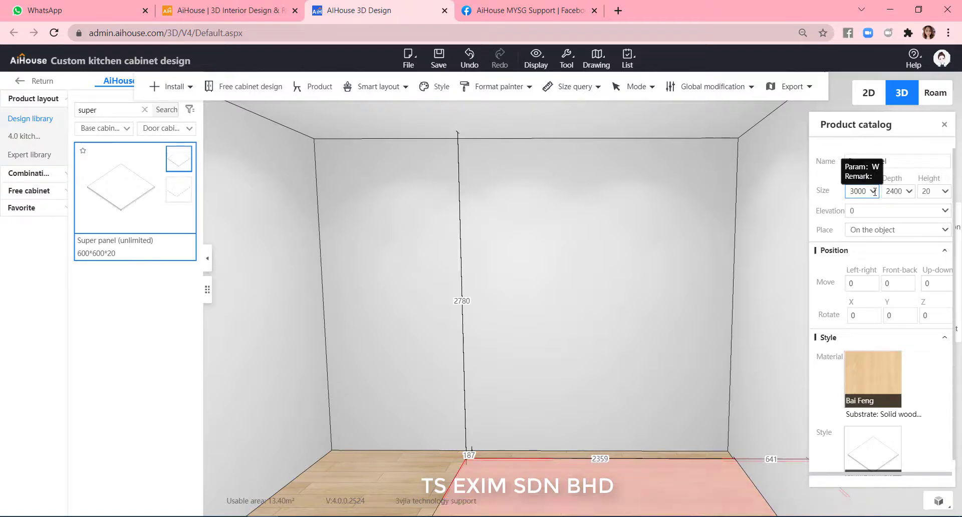
Rotate the panel 90 about X, set its elevation to 2400, and move it flat against the middle of the back wall.
{"action": "left_click", "coordinate": [861, 315]}
{"action": "type", "text": "90"}
{"action": "key", "text": "Return"}
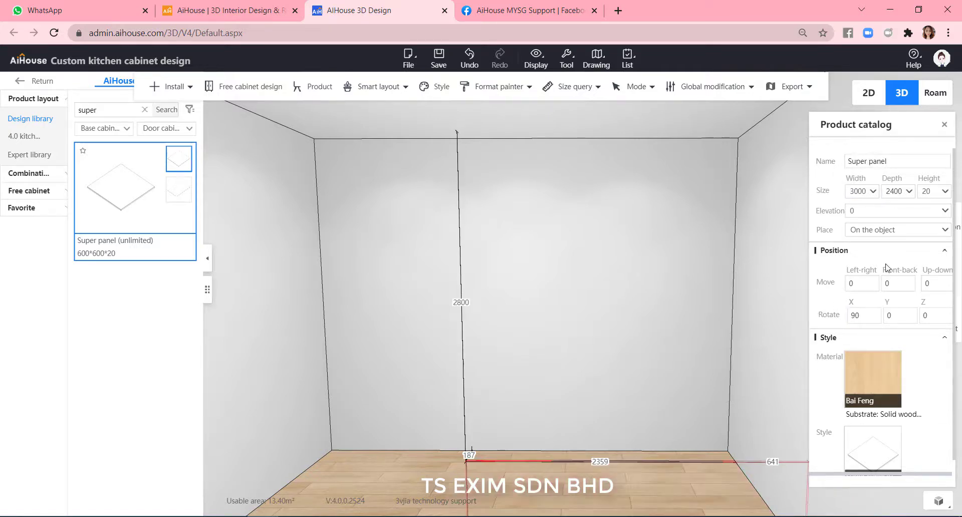
{"action": "type", "text": "2400"}
{"action": "key", "text": "Return"}
{"action": "left_click_drag", "start_coordinate": [564, 283], "coordinate": [528, 295]}
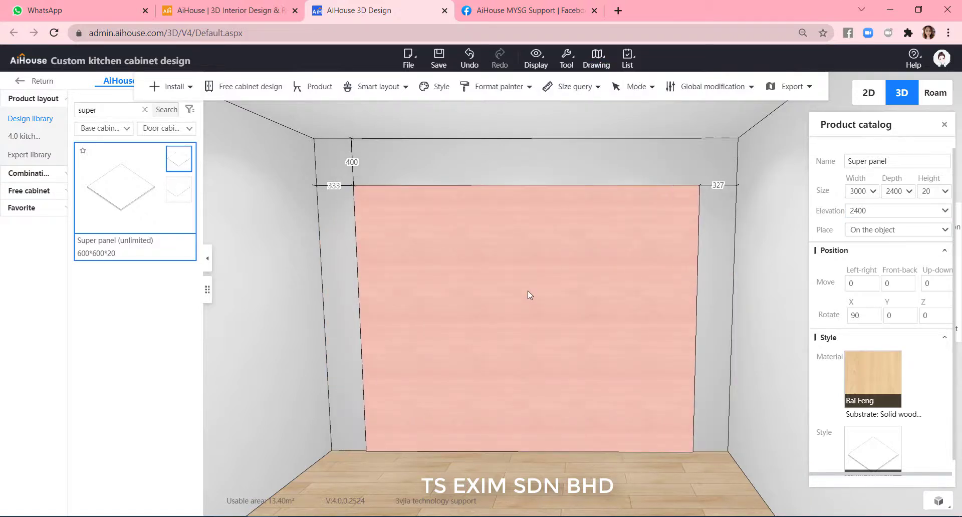
{"action": "left_click", "coordinate": [622, 163]}
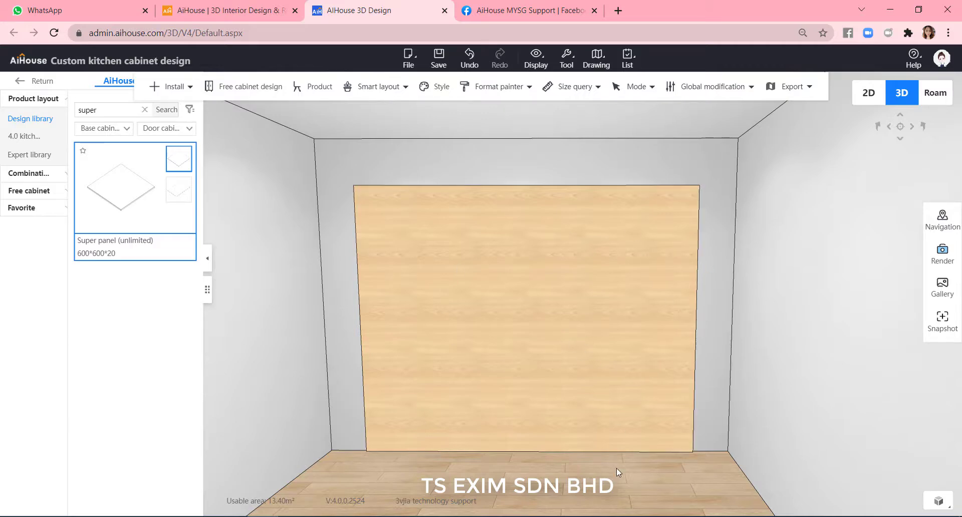
Place a second super panel at elevation 0 on the floor in front of the wall panel.
{"action": "scroll", "coordinate": [617, 465], "scroll_direction": "down", "scroll_amount": 2}
{"action": "scroll", "coordinate": [613, 467], "scroll_direction": "up", "scroll_amount": 1}
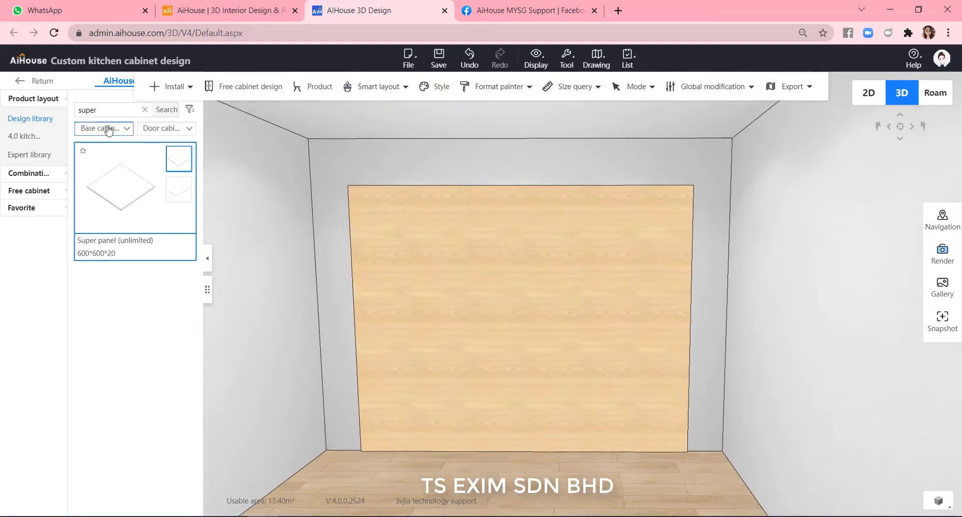
{"action": "left_click", "coordinate": [436, 426]}
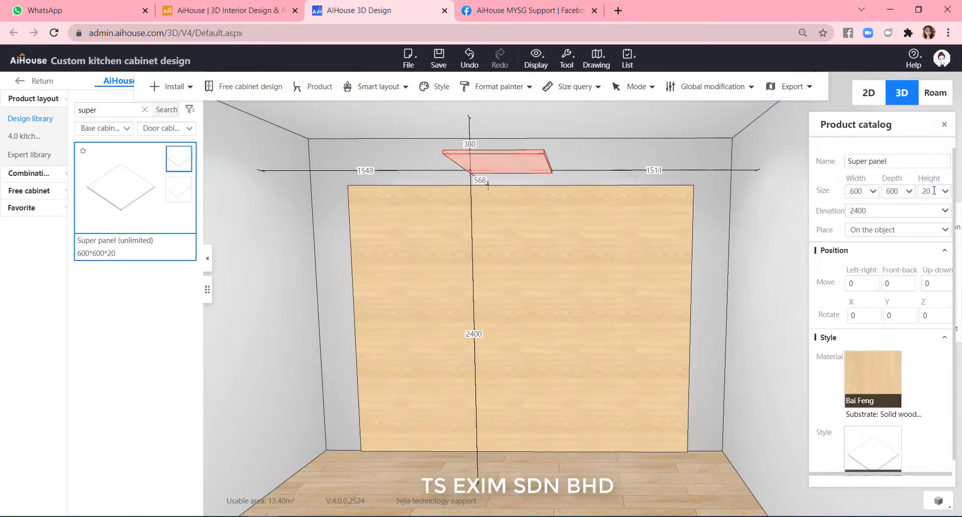
{"action": "type", "text": "0"}
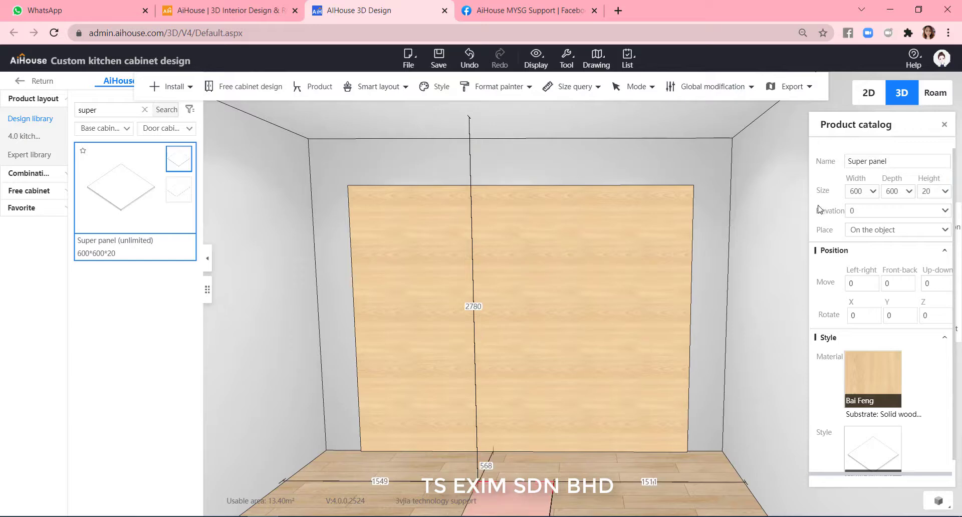
{"action": "left_click_drag", "start_coordinate": [517, 499], "coordinate": [524, 481]}
Set the floor panel's width to 1200 and its depth to 800.
{"action": "left_click_drag", "start_coordinate": [865, 189], "coordinate": [848, 189]}
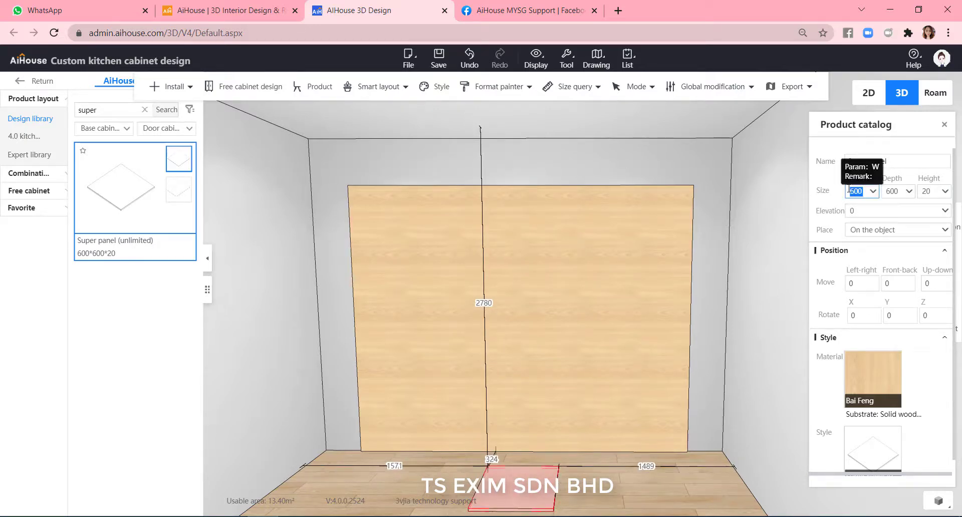
{"action": "type", "text": "1200"}
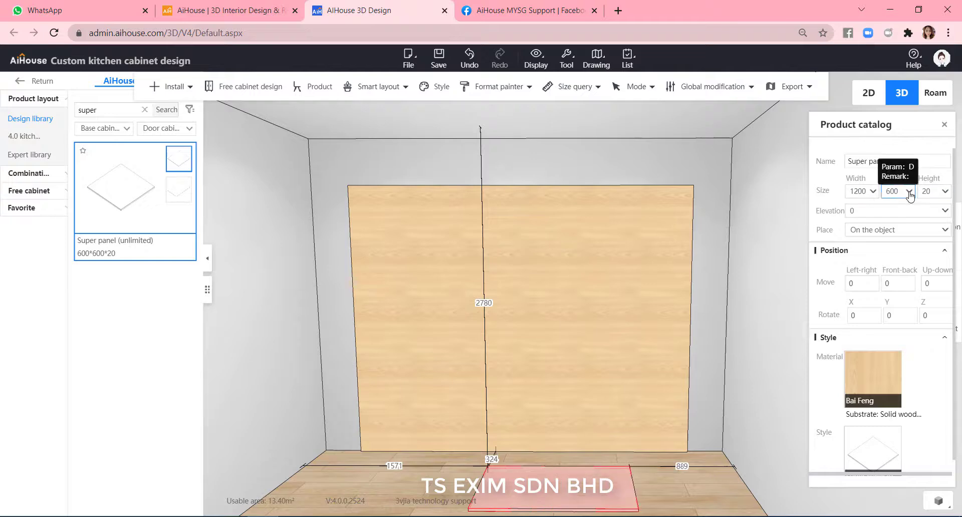
{"action": "left_click_drag", "start_coordinate": [902, 194], "coordinate": [855, 206]}
{"action": "type", "text": "800"}
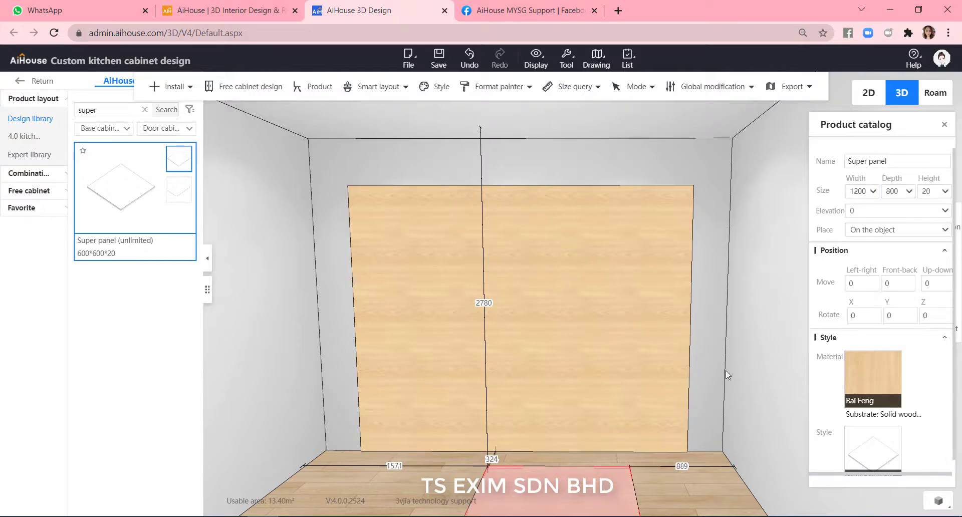
Enter board selection mode and open the 1200 × 800 floor panel for vertex editing.
{"action": "left_click_drag", "start_coordinate": [726, 357], "coordinate": [676, 393]}
{"action": "scroll", "coordinate": [728, 344], "scroll_direction": "down", "scroll_amount": 5}
{"action": "scroll", "coordinate": [678, 386], "scroll_direction": "up", "scroll_amount": 5}
{"action": "key", "text": "b"}
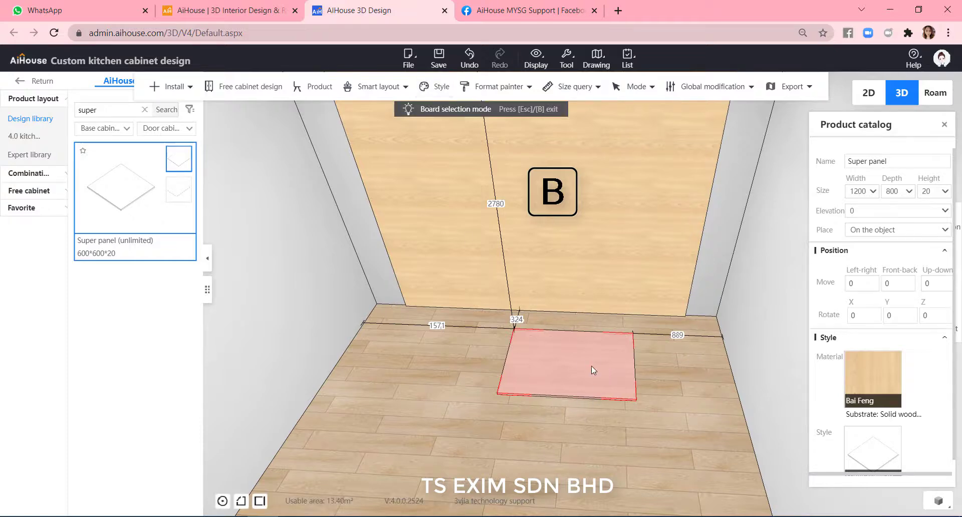
{"action": "right_click", "coordinate": [591, 366]}
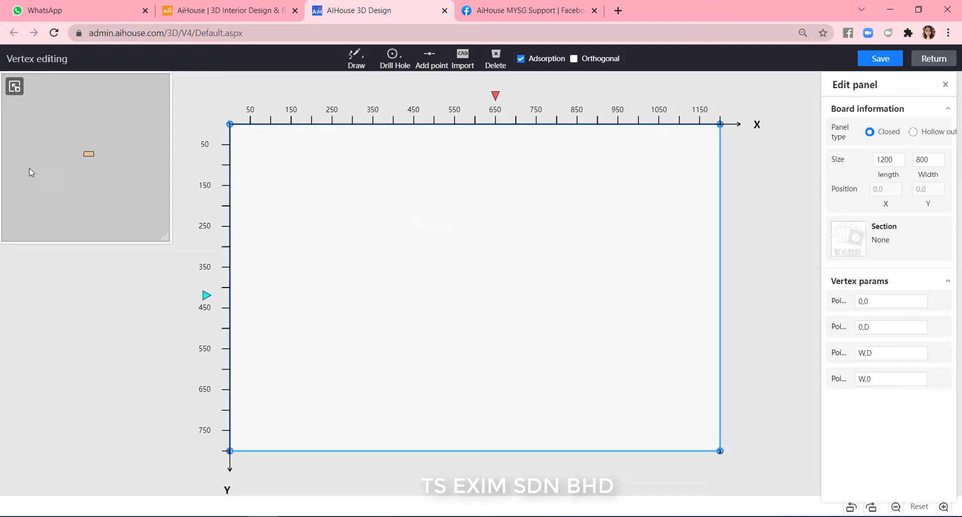
{"action": "scroll", "coordinate": [119, 152], "scroll_direction": "up", "scroll_amount": 7}
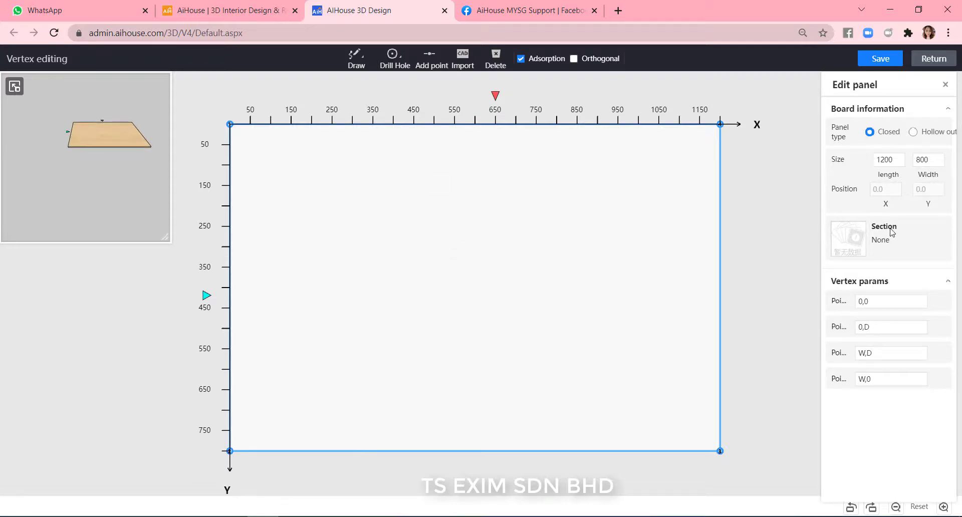
Assign the section 3vjia-zym-dz095 from the Frame section folder of the universal door panel section library to the panel.
{"action": "left_click", "coordinate": [849, 239]}
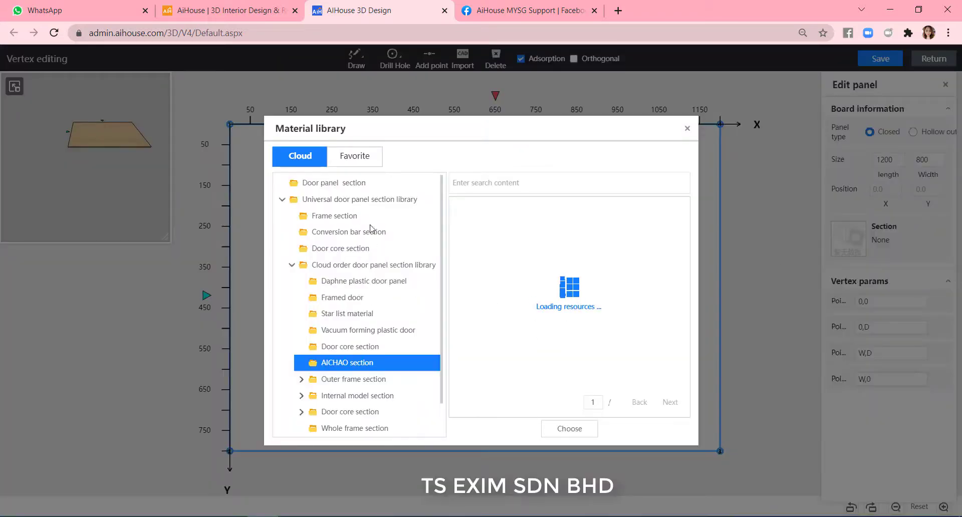
{"action": "scroll", "coordinate": [671, 294], "scroll_direction": "down", "scroll_amount": 2}
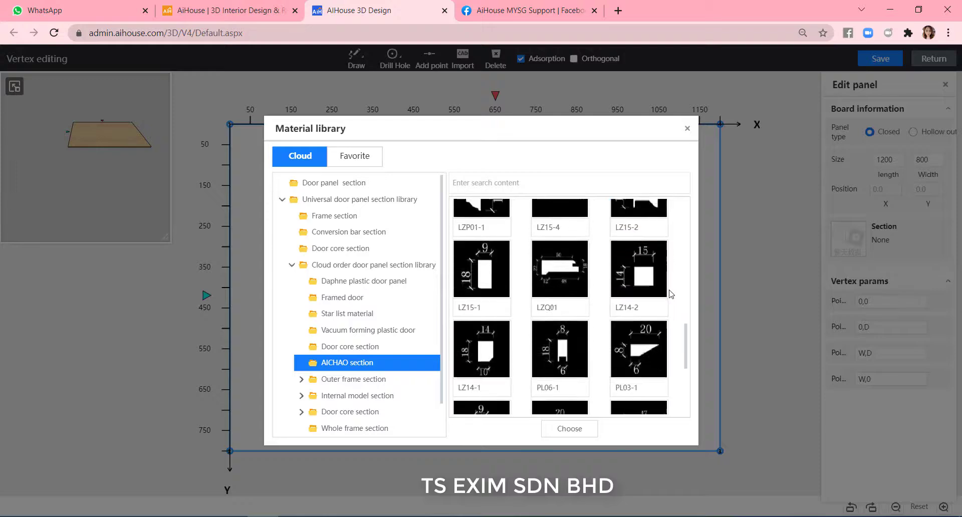
{"action": "scroll", "coordinate": [671, 294], "scroll_direction": "down", "scroll_amount": 1}
{"action": "left_click", "coordinate": [353, 379]}
{"action": "left_click", "coordinate": [403, 396]}
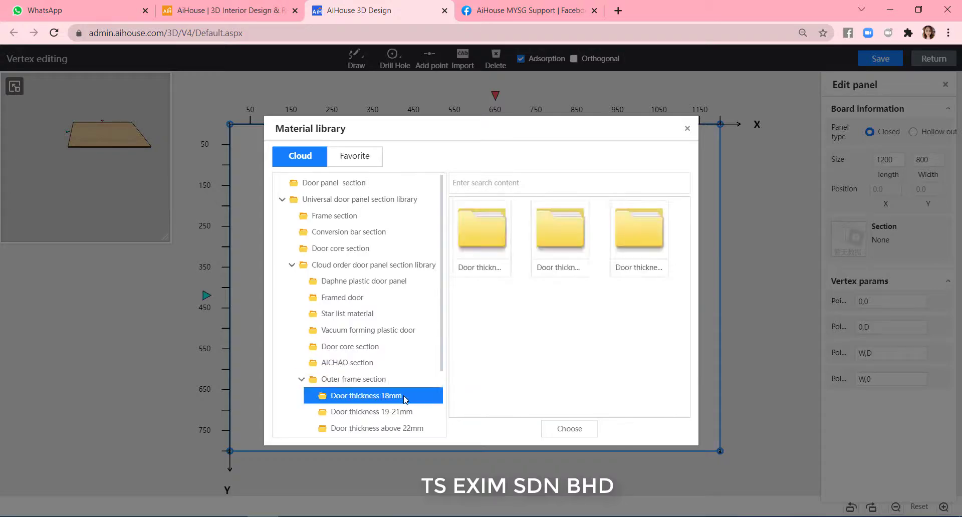
{"action": "scroll", "coordinate": [403, 351], "scroll_direction": "down", "scroll_amount": 2}
{"action": "scroll", "coordinate": [582, 330], "scroll_direction": "down", "scroll_amount": 3}
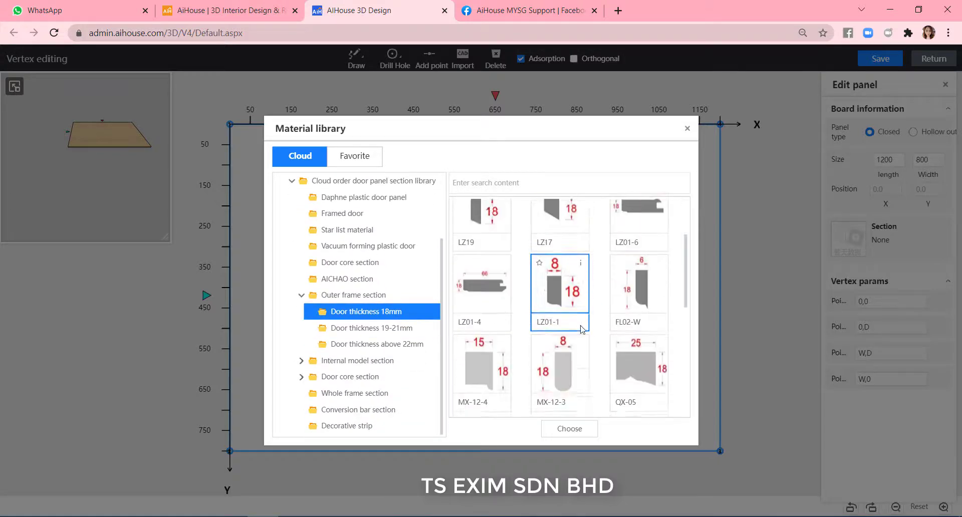
{"action": "scroll", "coordinate": [583, 329], "scroll_direction": "down", "scroll_amount": 2}
{"action": "left_click", "coordinate": [377, 343]}
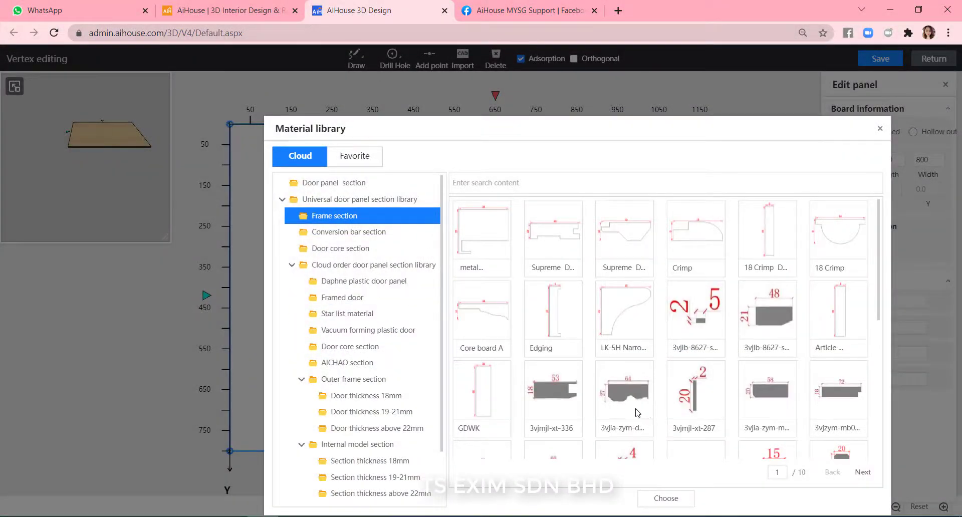
{"action": "mouse_move", "coordinate": [648, 371]}
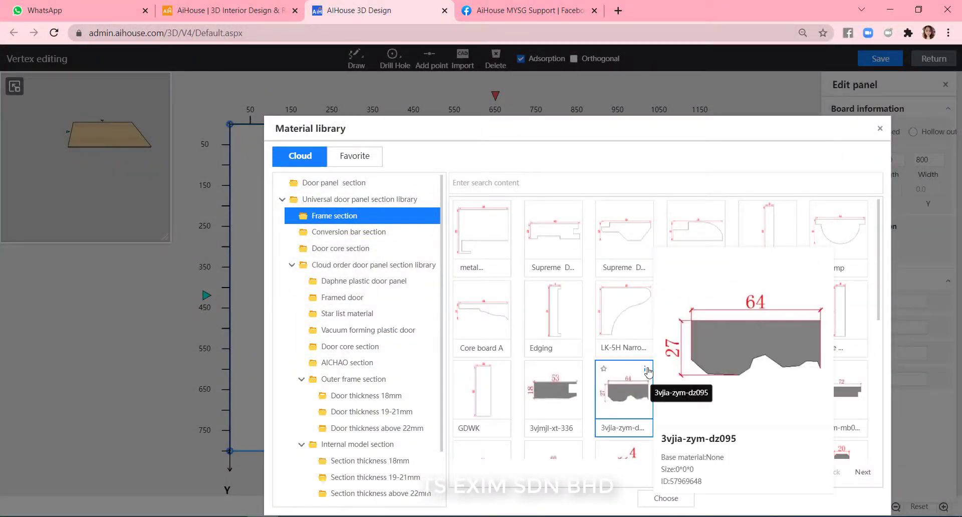
{"action": "double_click", "coordinate": [625, 387]}
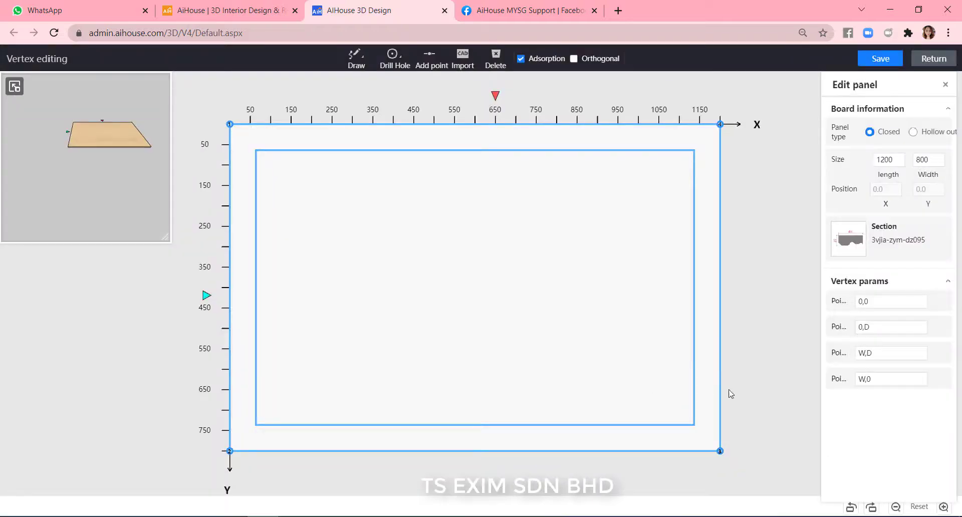
Change the panel type to Hollow out, save the panel and return to the 3D room.
{"action": "left_click_drag", "start_coordinate": [116, 145], "coordinate": [112, 125]}
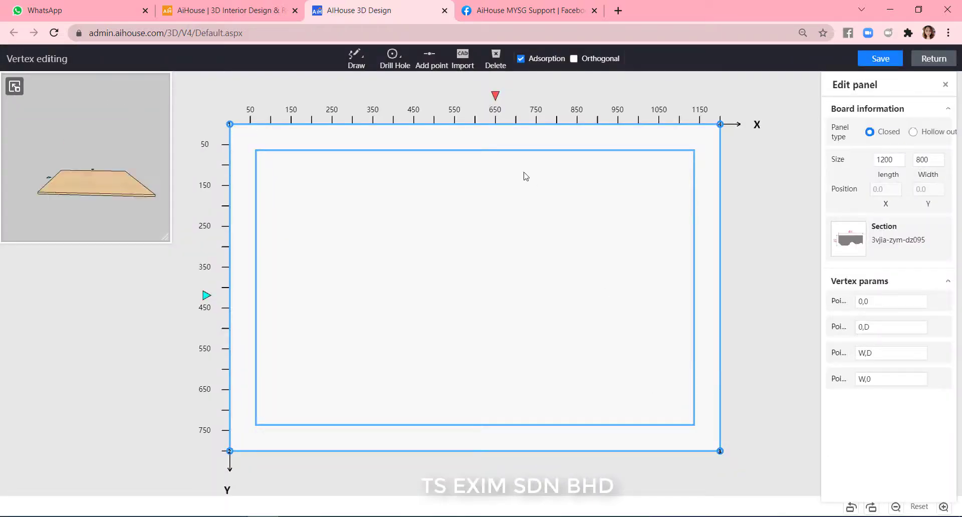
{"action": "left_click", "coordinate": [912, 132]}
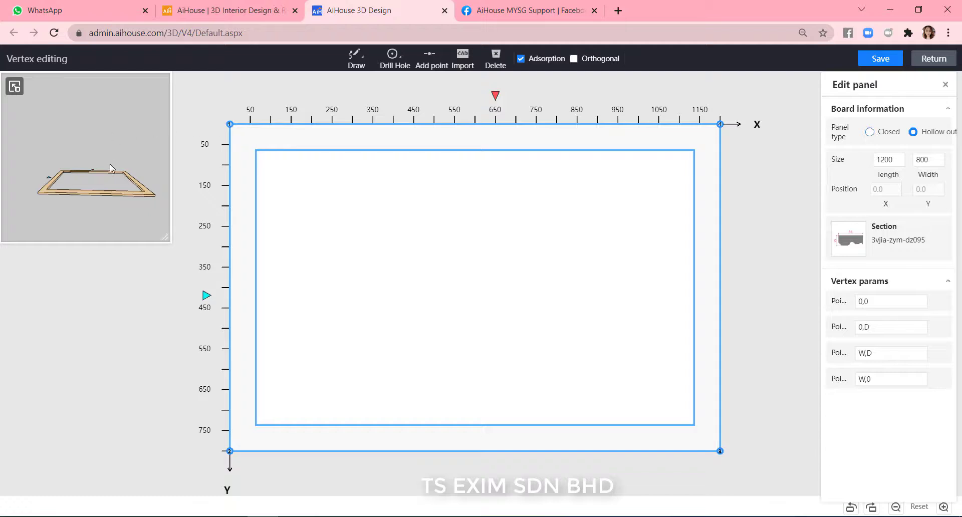
{"action": "left_click_drag", "start_coordinate": [111, 174], "coordinate": [146, 170]}
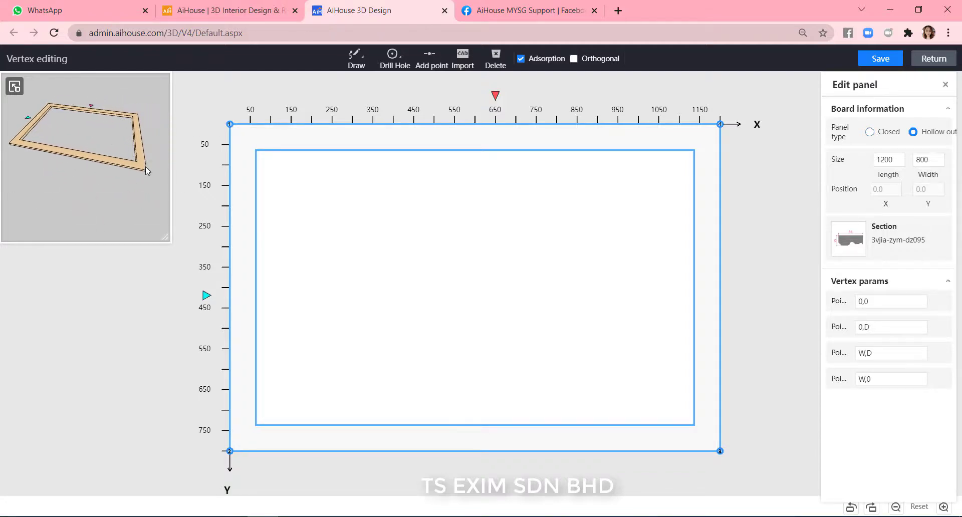
{"action": "left_click", "coordinate": [880, 58]}
{"action": "left_click", "coordinate": [932, 58]}
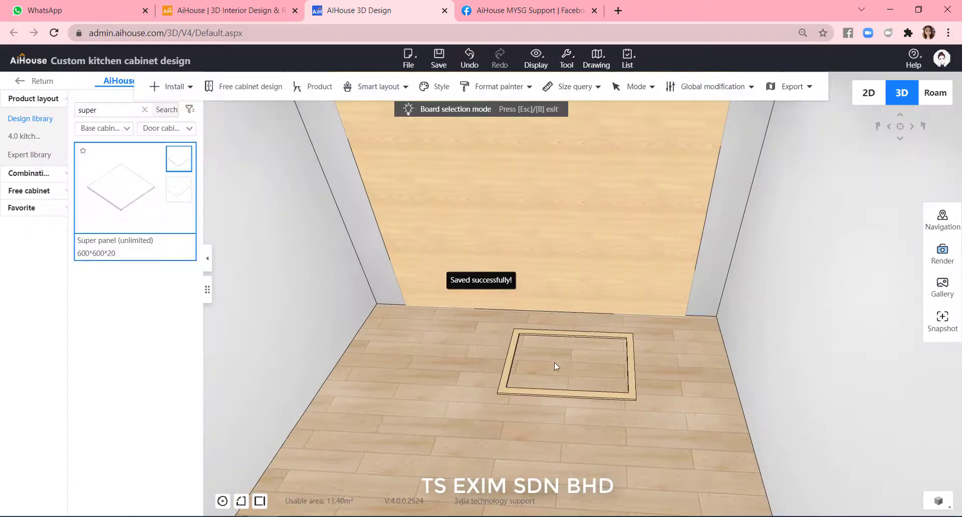
Stand the hollow frame upright by rotating it 90 about X, and set its elevation to 800.
{"action": "left_click", "coordinate": [627, 395]}
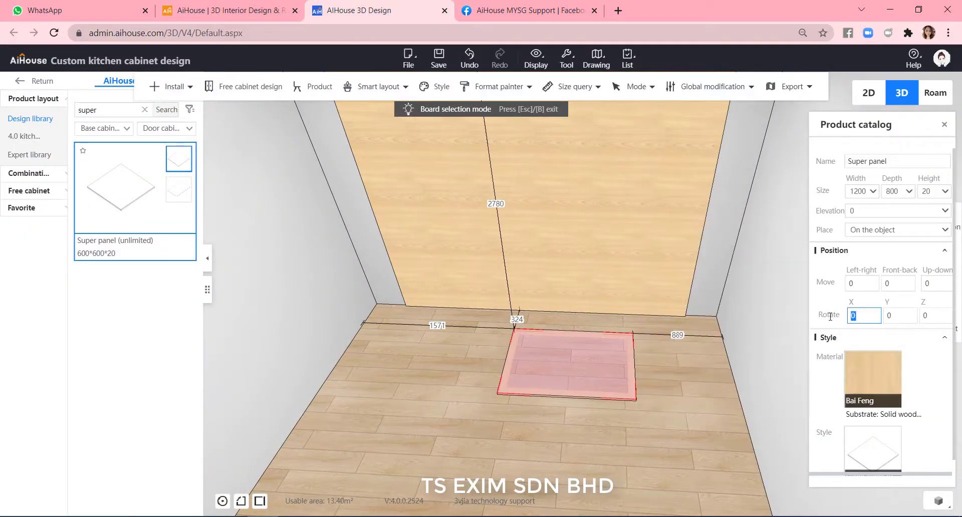
{"action": "type", "text": "90"}
{"action": "key", "text": "Return"}
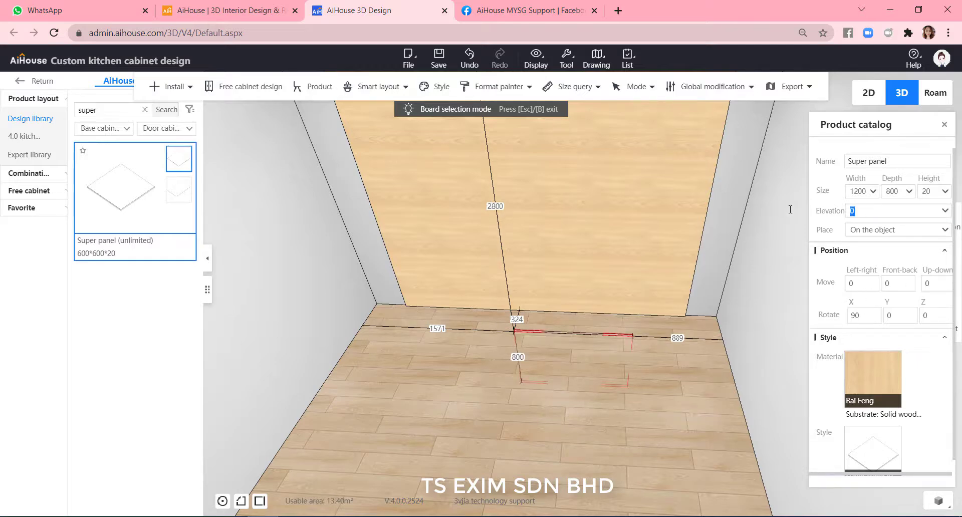
{"action": "type", "text": "800"}
{"action": "key", "text": "Return"}
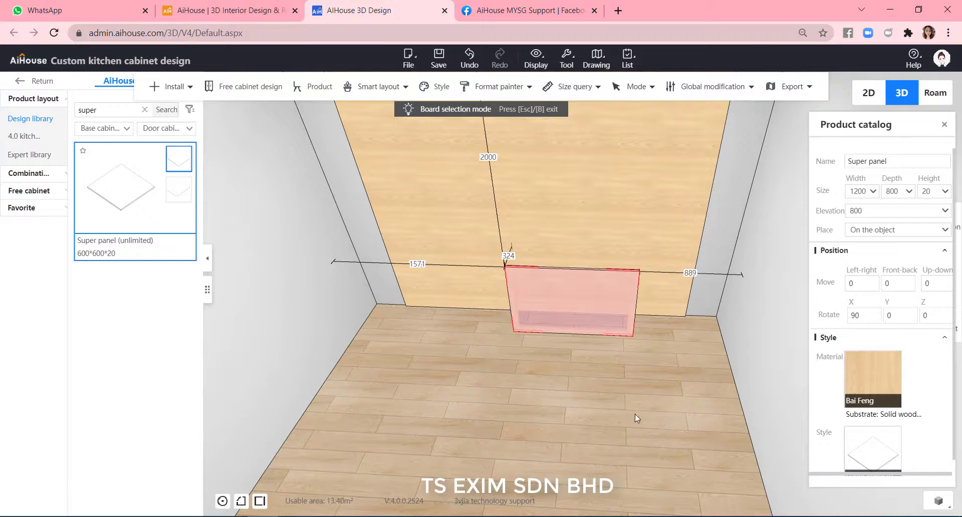
Rotate the upright frame 180 about Z so its moulded side faces the room, and keep it selected.
{"action": "left_click", "coordinate": [663, 381]}
{"action": "scroll", "coordinate": [667, 345], "scroll_direction": "up", "scroll_amount": 5}
{"action": "left_click", "coordinate": [670, 342]}
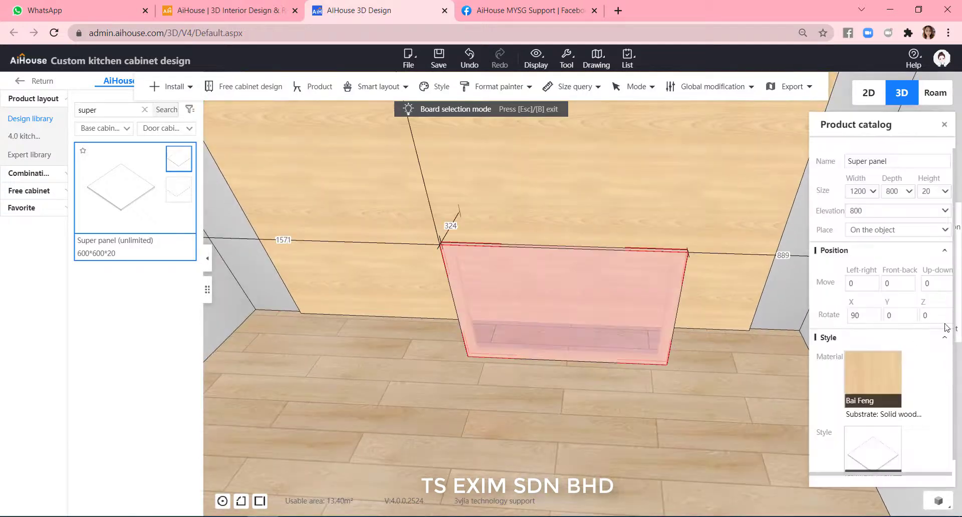
{"action": "type", "text": "180"}
{"action": "key", "text": "Return"}
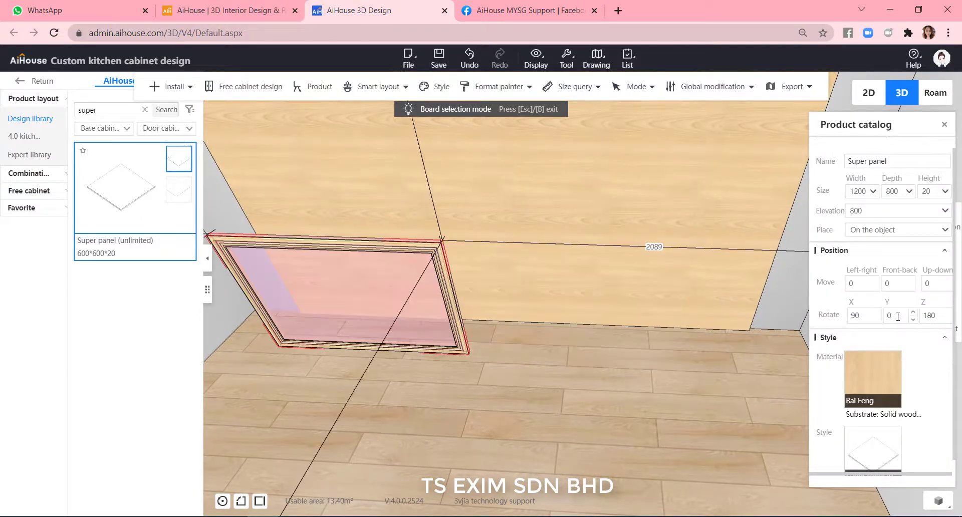
{"action": "left_click_drag", "start_coordinate": [578, 393], "coordinate": [632, 384]}
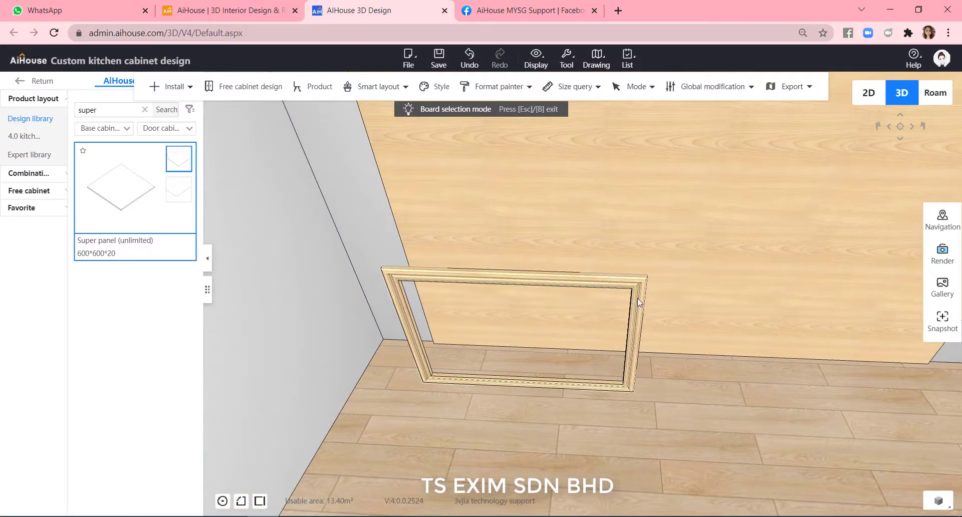
{"action": "left_click_drag", "start_coordinate": [730, 403], "coordinate": [570, 375]}
{"action": "left_click", "coordinate": [552, 368]}
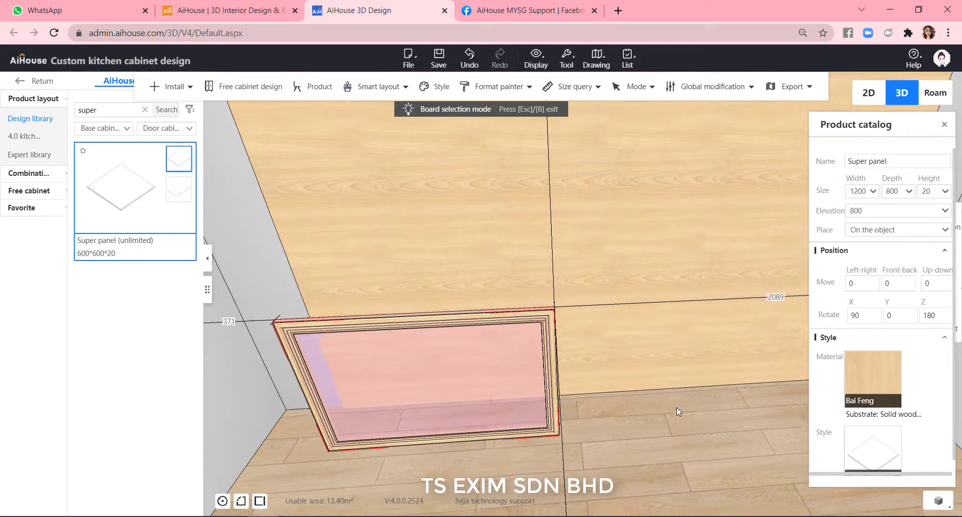
Rotate the hollow frame 90° in its own plane so it stands in portrait orientation.
{"action": "left_click_drag", "start_coordinate": [676, 410], "coordinate": [678, 379]}
{"action": "key", "text": "c"}
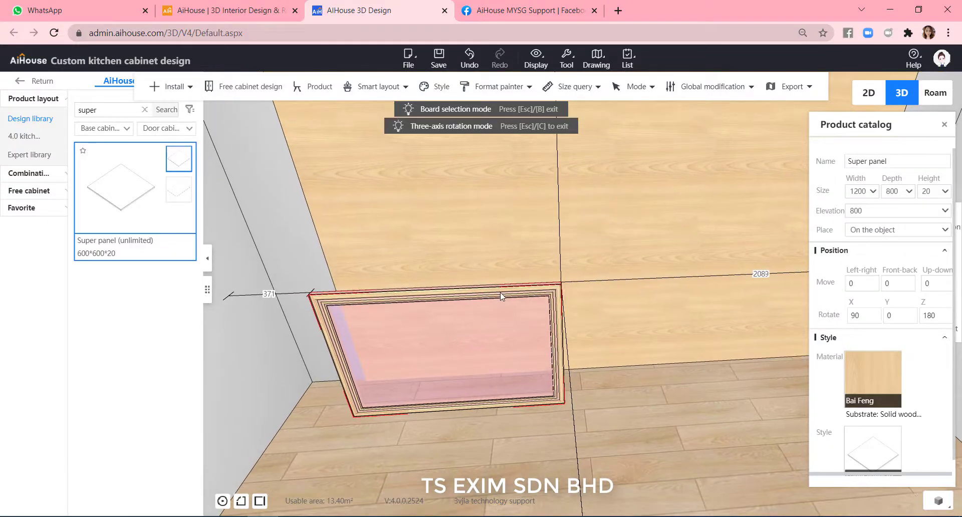
{"action": "left_click_drag", "start_coordinate": [440, 315], "coordinate": [392, 359]}
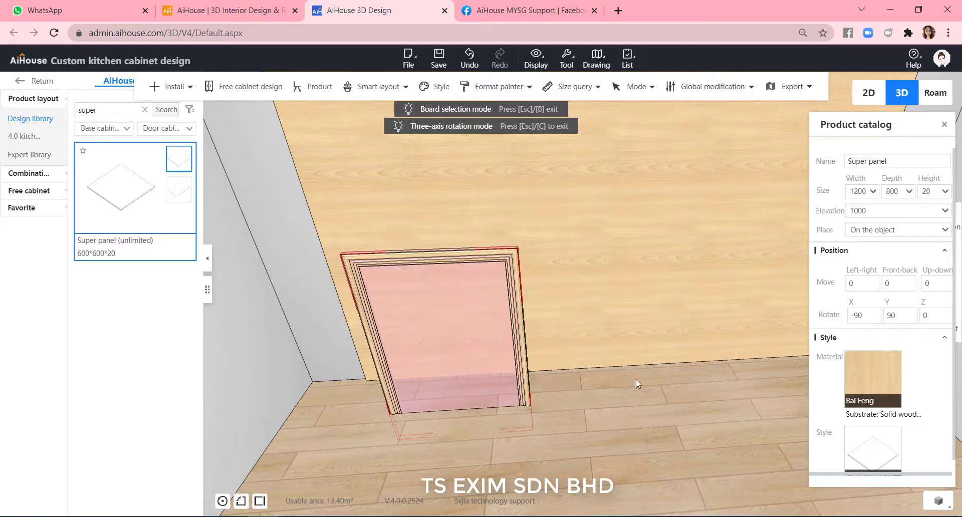
{"action": "left_click", "coordinate": [633, 385]}
Set the portrait frame's elevation to 1200.
{"action": "left_click", "coordinate": [518, 287]}
{"action": "left_click_drag", "start_coordinate": [871, 210], "coordinate": [814, 212]}
{"action": "key", "text": "Return"}
{"action": "type", "text": "1200"}
{"action": "key", "text": "Return"}
{"action": "left_click", "coordinate": [580, 401]}
{"action": "left_click_drag", "start_coordinate": [581, 402], "coordinate": [571, 348]}
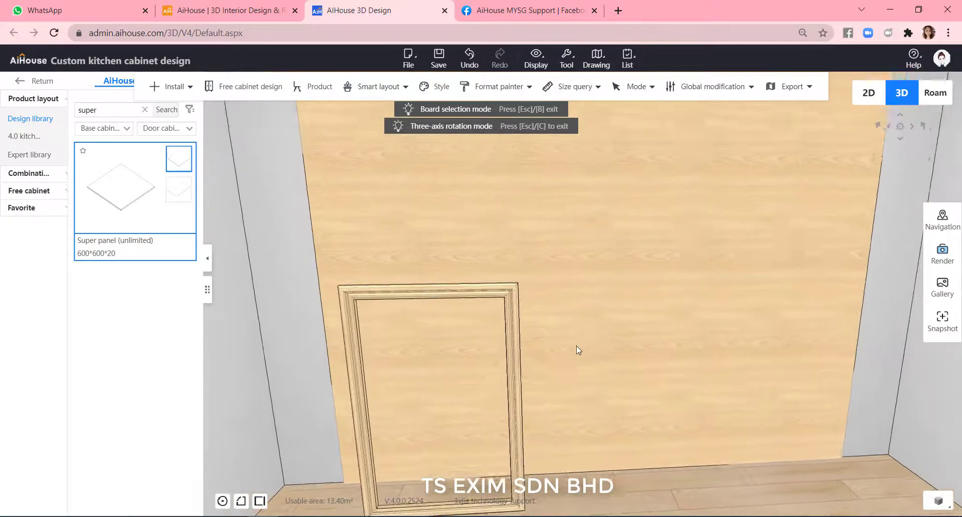
Move the frame sideways and up so it sits in the upper-left corner of the wooden back panel.
{"action": "scroll", "coordinate": [570, 352], "scroll_direction": "down", "scroll_amount": 2}
{"action": "left_click", "coordinate": [533, 339]}
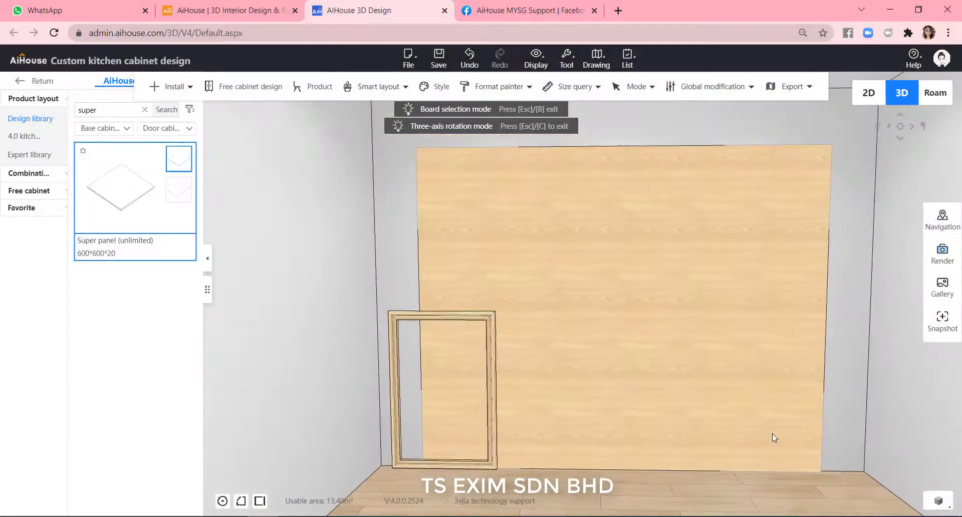
{"action": "left_click", "coordinate": [494, 319]}
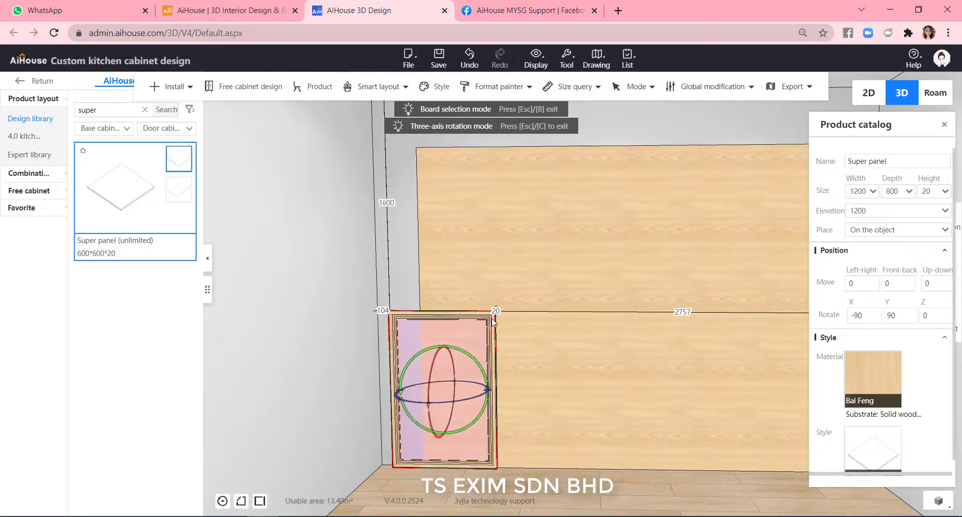
{"action": "key", "text": "c"}
{"action": "left_click_drag", "start_coordinate": [515, 388], "coordinate": [547, 386]}
{"action": "left_click_drag", "start_coordinate": [476, 326], "coordinate": [485, 161]}
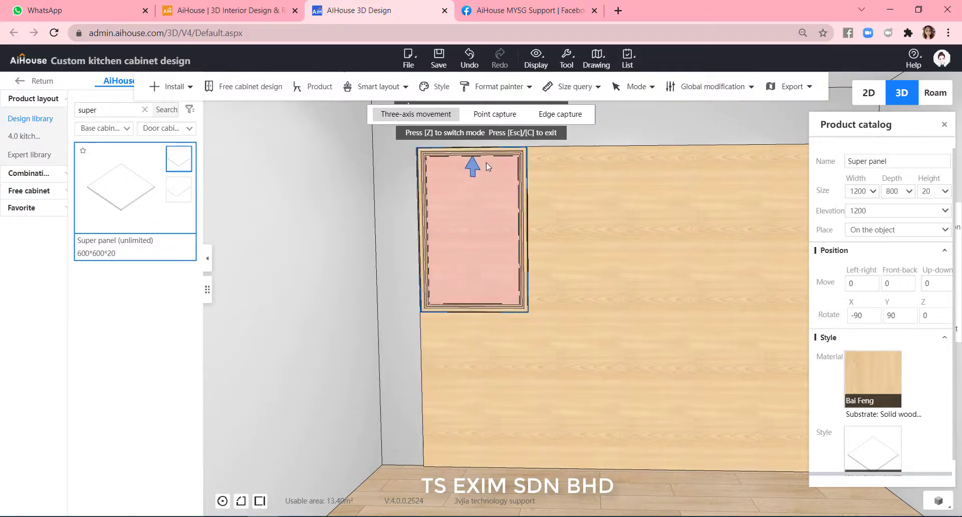
Paste a copy of the frame directly below the first one, in the lower-left corner of the back panel.
{"action": "right_click_drag", "start_coordinate": [436, 372], "coordinate": [527, 333]}
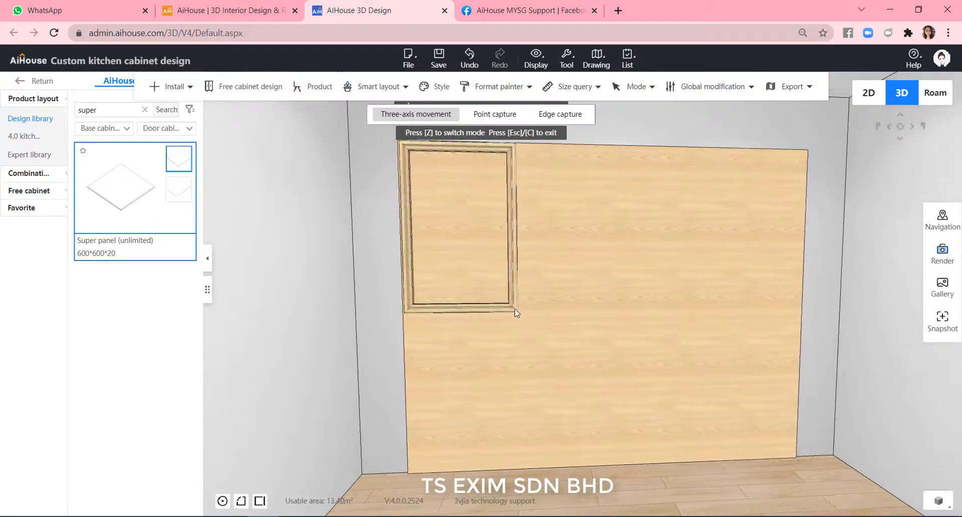
{"action": "key", "text": "ctrl+v"}
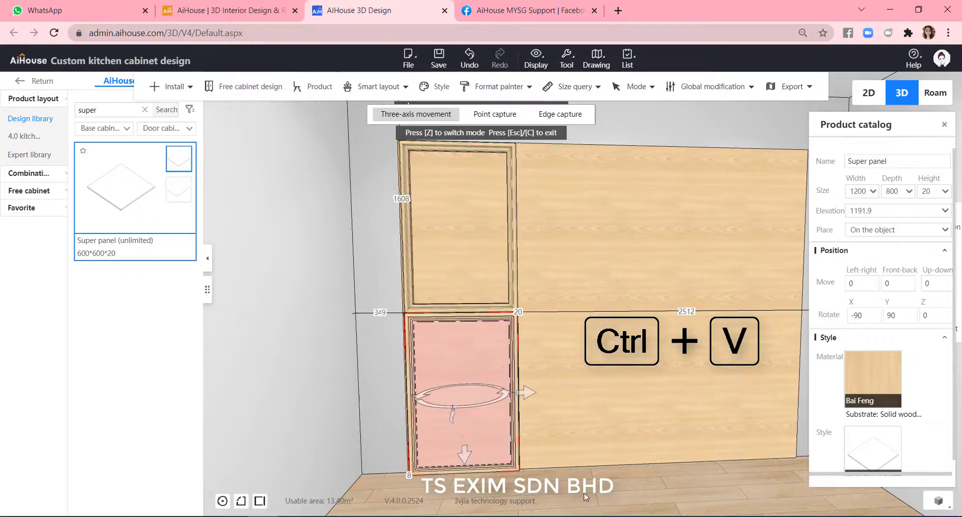
{"action": "left_click", "coordinate": [693, 492]}
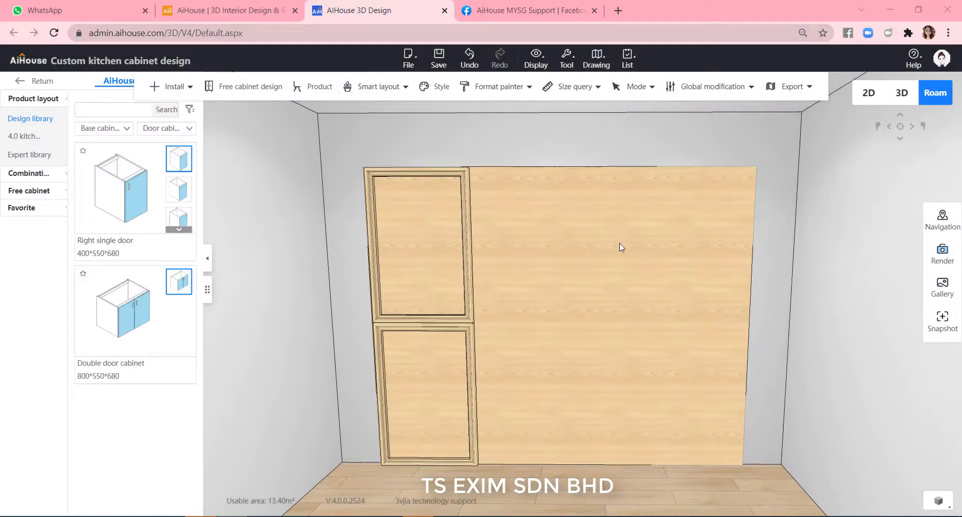
Check the back panel's distances to the ceiling and side walls, and open the Free Modeling environment.
{"action": "left_click", "coordinate": [619, 243]}
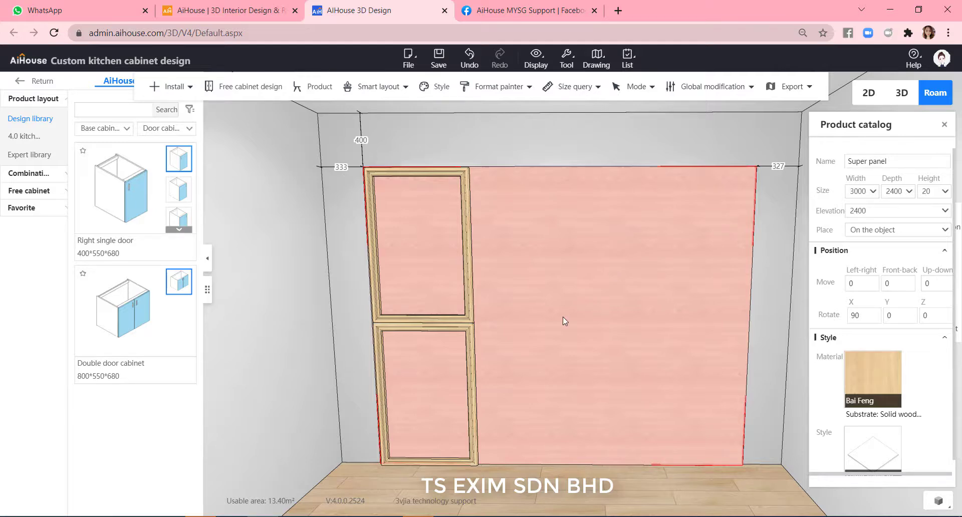
{"action": "left_click", "coordinate": [29, 86]}
{"action": "left_click", "coordinate": [16, 92]}
{"action": "left_click", "coordinate": [172, 166]}
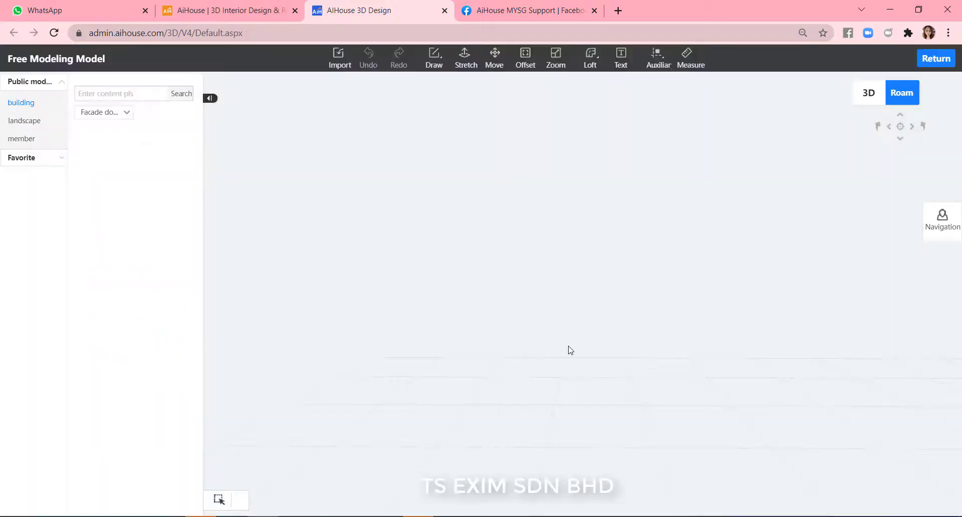
Add a horizontal auxiliary line on the back wall, 400 below the ceiling edge.
{"action": "left_click", "coordinate": [657, 56]}
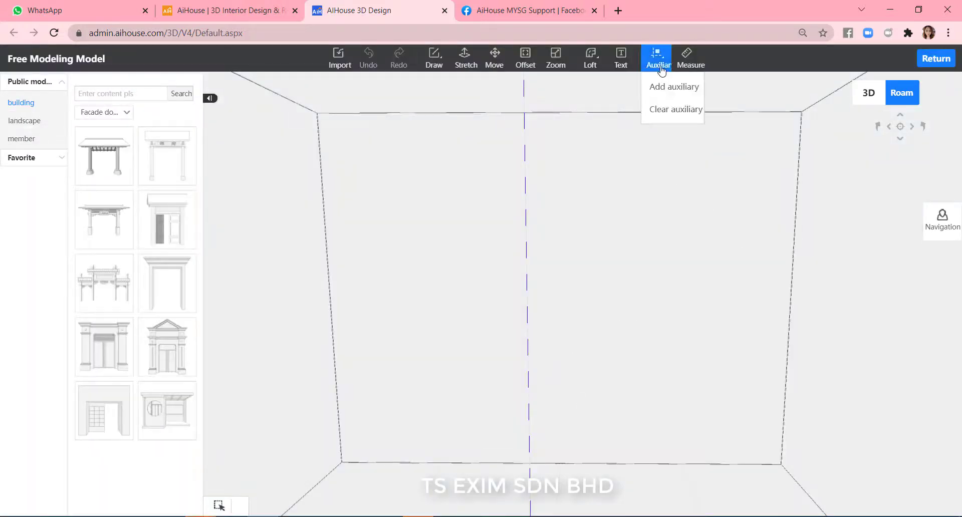
{"action": "left_click", "coordinate": [660, 86]}
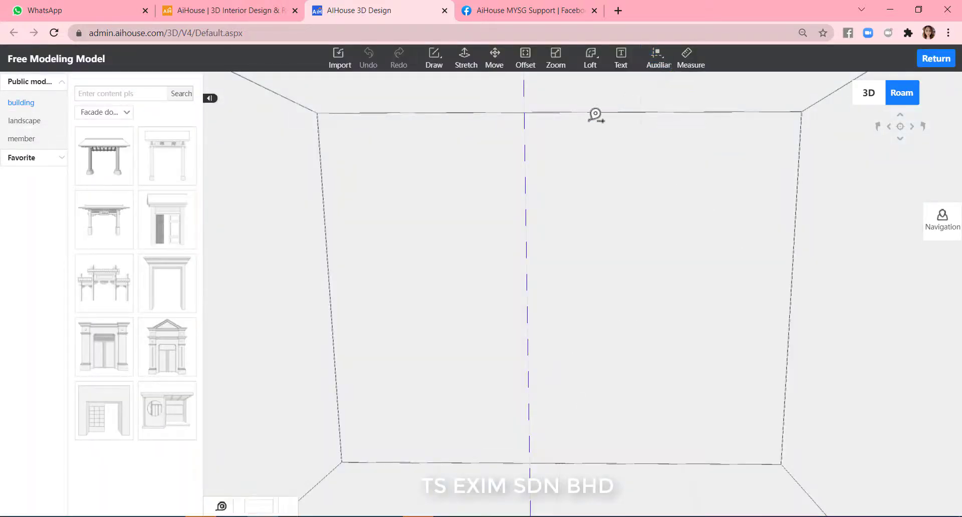
{"action": "left_click", "coordinate": [489, 112]}
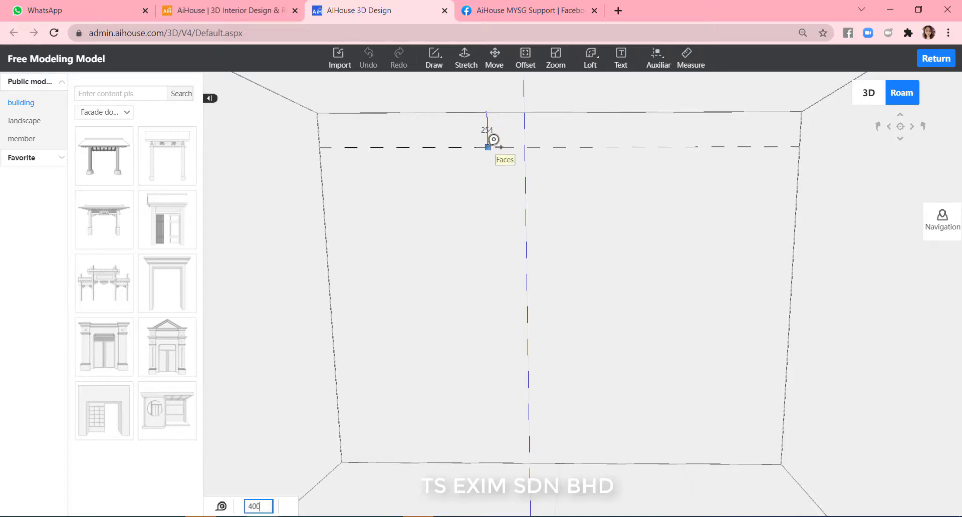
{"action": "key", "text": "Return"}
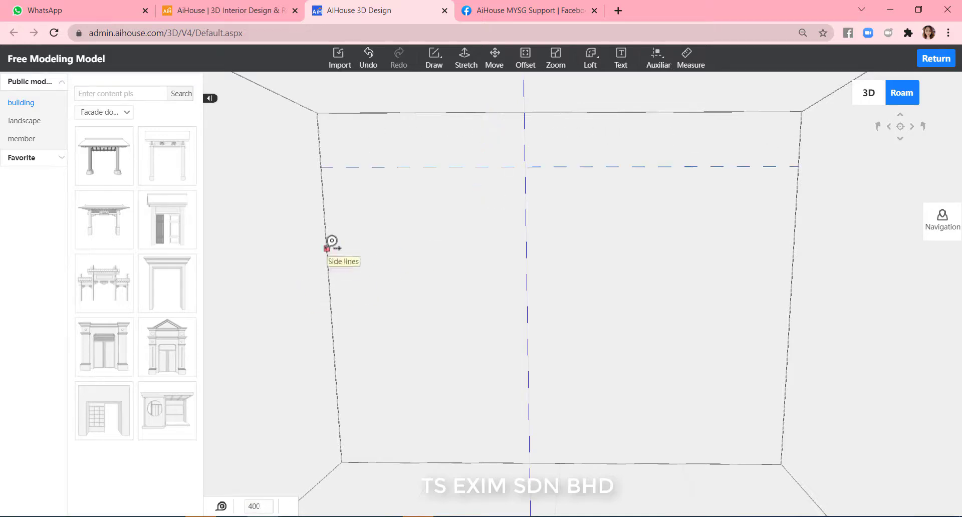
Add vertical auxiliary lines on the back wall, 333 from its left edge and 327 from its right edge.
{"action": "left_click", "coordinate": [326, 248]}
{"action": "type", "text": "333"}
{"action": "key", "text": "Return"}
{"action": "left_click", "coordinate": [792, 273]}
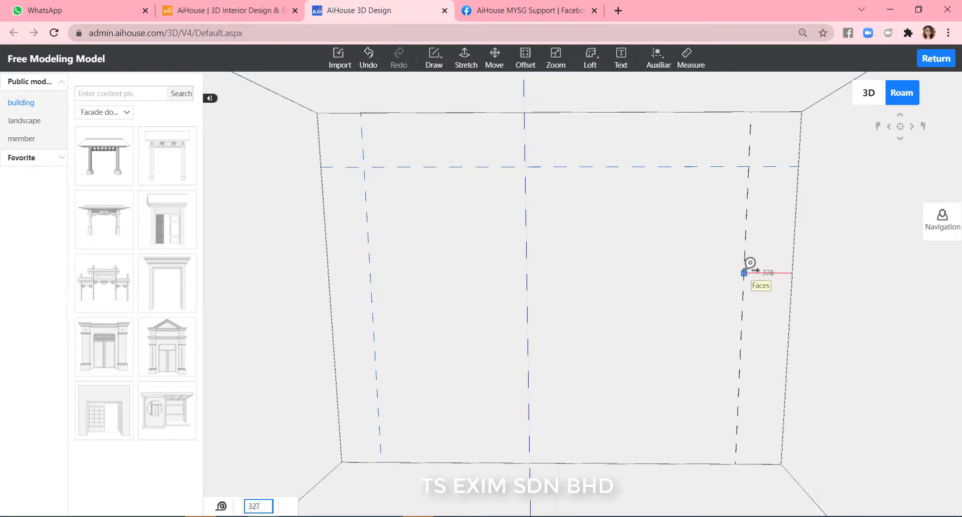
{"action": "type", "text": "327"}
{"action": "key", "text": "Return"}
{"action": "key", "text": "Escape"}
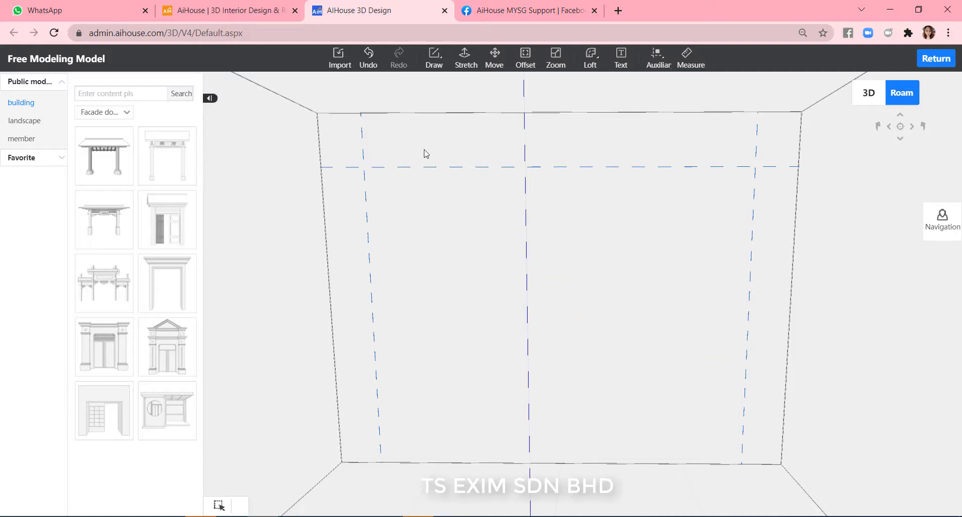
Draw a rectangle on the back wall between the auxiliary lines and the floor, and stretch it 20 into a board.
{"action": "left_click", "coordinate": [434, 65]}
{"action": "left_click", "coordinate": [452, 107]}
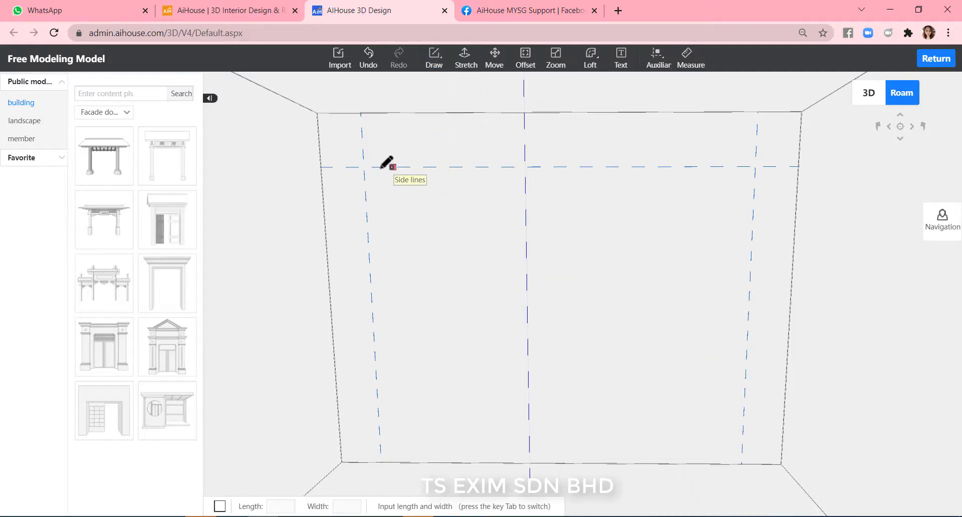
{"action": "left_click", "coordinate": [363, 166]}
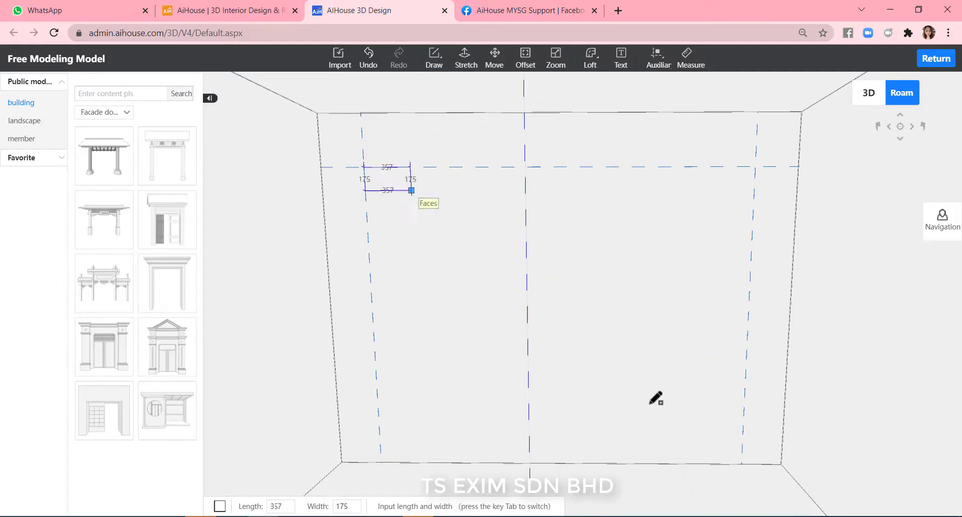
{"action": "left_click", "coordinate": [741, 464]}
{"action": "left_click", "coordinate": [465, 58]}
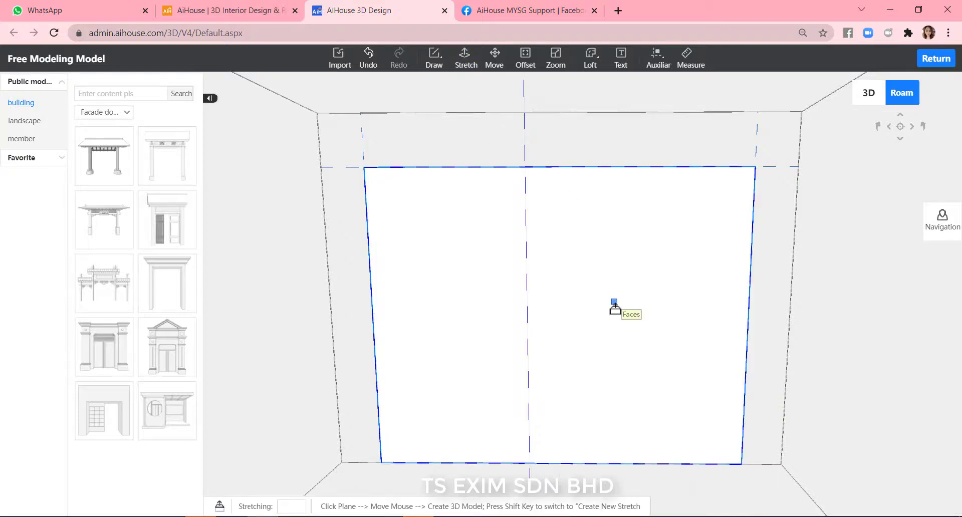
{"action": "left_click", "coordinate": [614, 302]}
{"action": "type", "text": "20"}
{"action": "key", "text": "Return"}
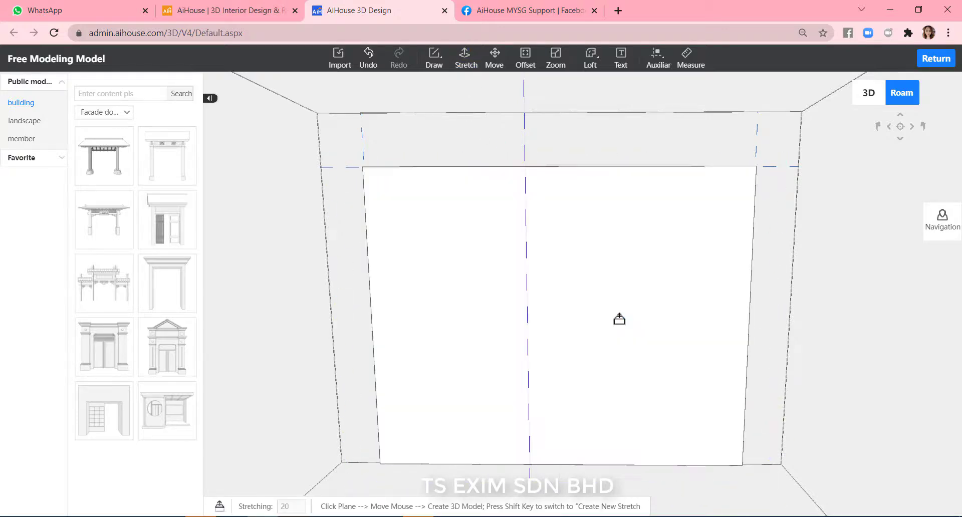
{"action": "right_click", "coordinate": [831, 300]}
Select the whole stretched board and combine it into one group.
{"action": "left_click_drag", "start_coordinate": [795, 307], "coordinate": [791, 339]}
{"action": "middle_click_drag", "start_coordinate": [793, 343], "coordinate": [741, 335]}
{"action": "left_click_drag", "start_coordinate": [773, 484], "coordinate": [300, 129]}
{"action": "left_click", "coordinate": [329, 154]}
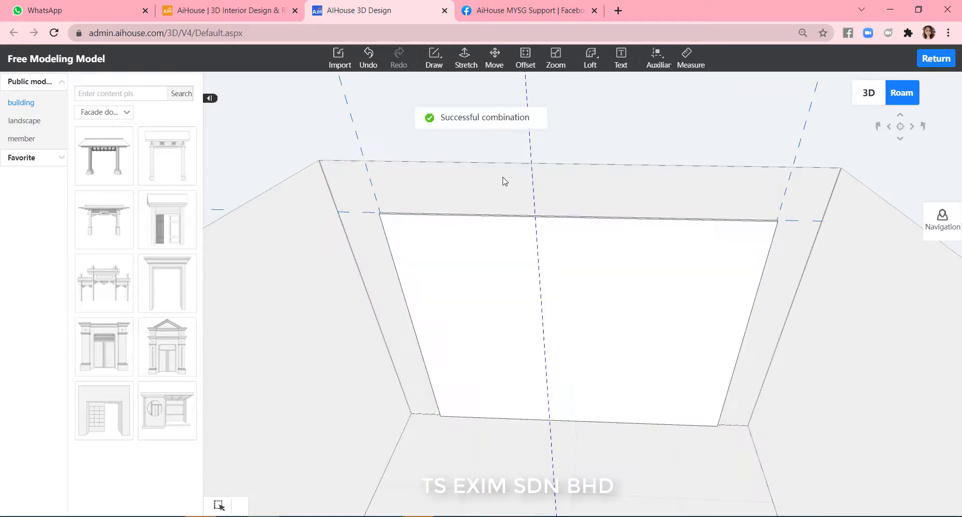
Draw a horizontal line across the board's front face at about mid-height, from its left edge to its right edge.
{"action": "middle_click_drag", "start_coordinate": [511, 181], "coordinate": [757, 260]}
{"action": "scroll", "coordinate": [597, 232], "scroll_direction": "down", "scroll_amount": 1}
{"action": "scroll", "coordinate": [811, 343], "scroll_direction": "up", "scroll_amount": 3}
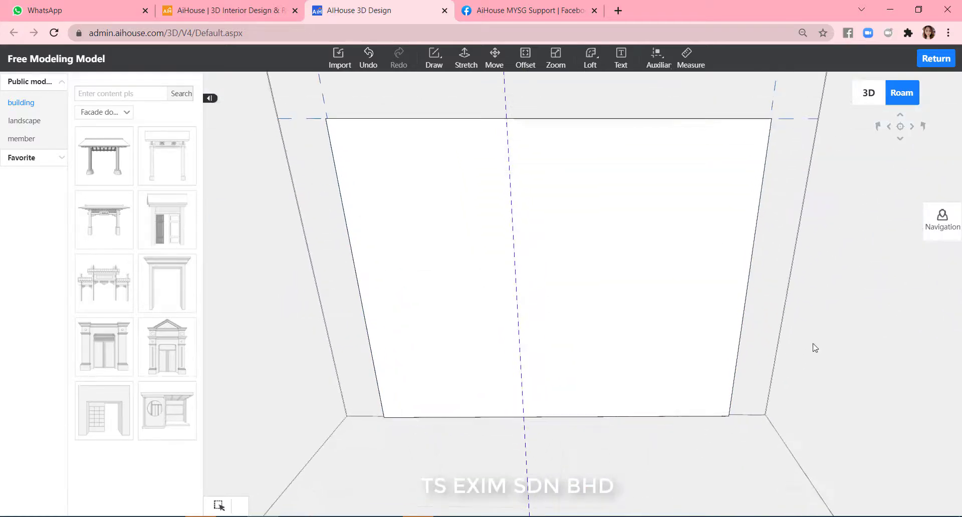
{"action": "scroll", "coordinate": [813, 345], "scroll_direction": "down", "scroll_amount": 1}
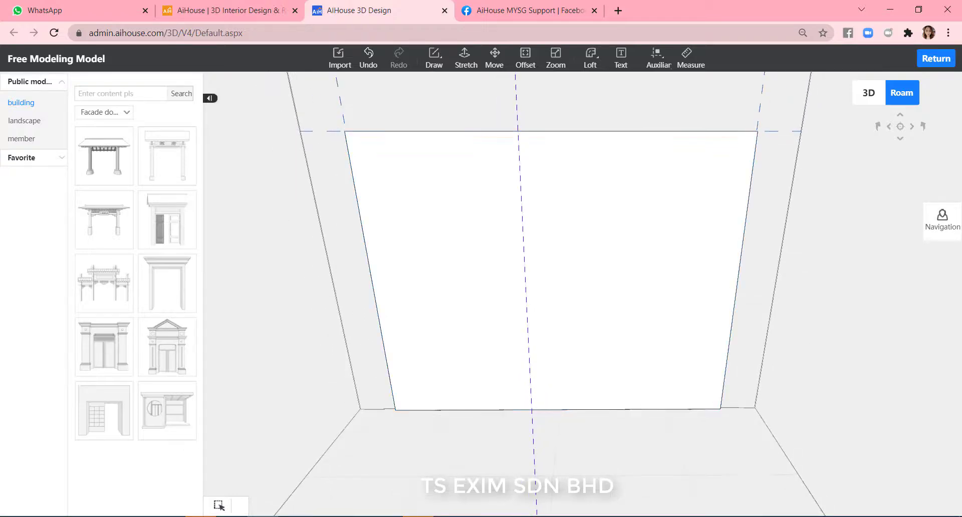
{"action": "left_click", "coordinate": [434, 57]}
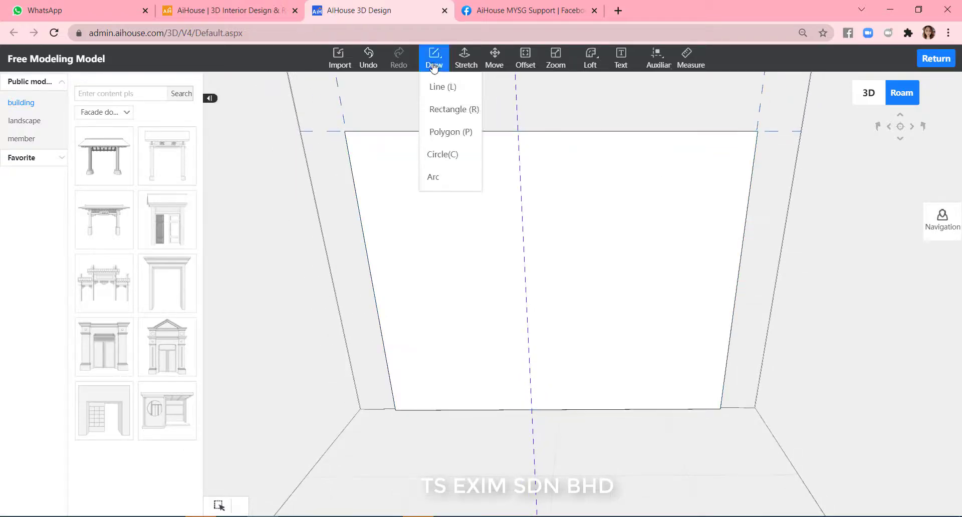
{"action": "left_click", "coordinate": [453, 84]}
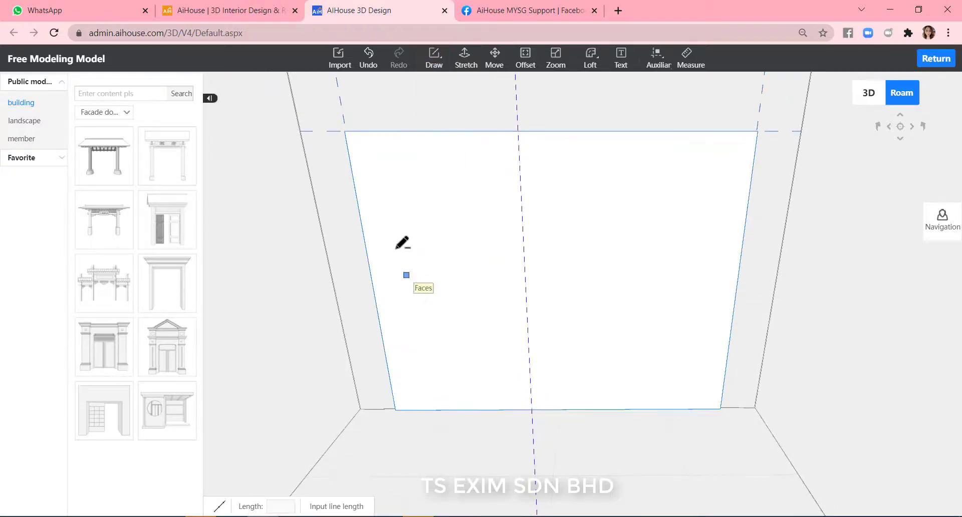
{"action": "left_click", "coordinate": [370, 272]}
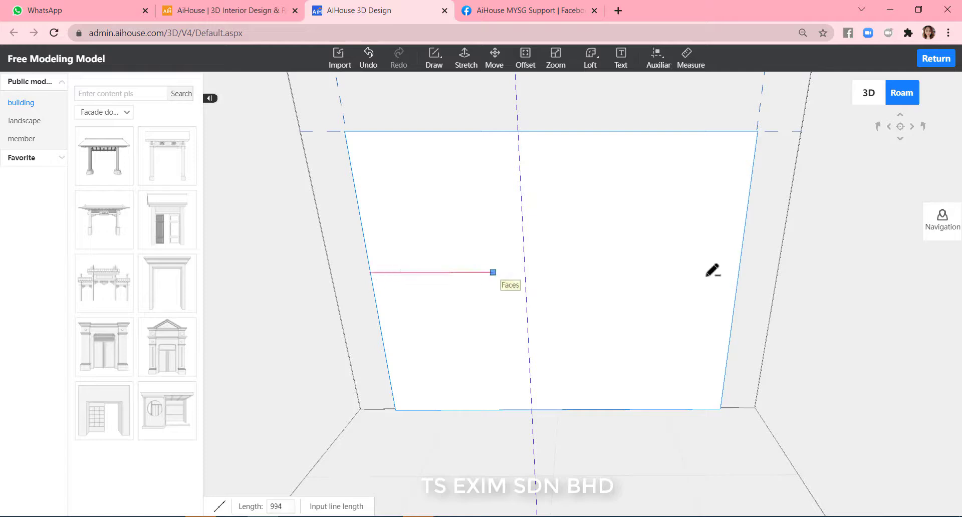
{"action": "left_click", "coordinate": [739, 271]}
{"action": "key", "text": "Escape"}
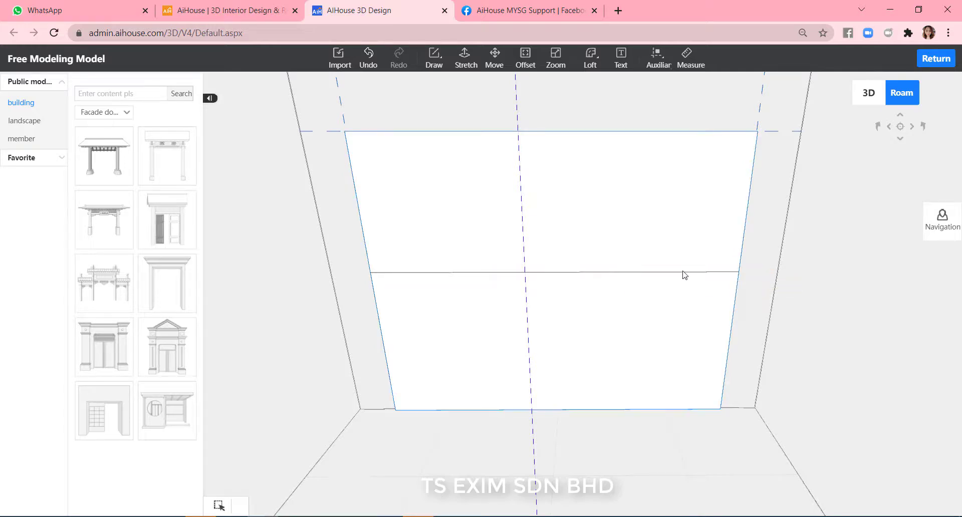
Start a loft and trace its path along the horizontal line, from the left endpoint to the right endpoint.
{"action": "left_click", "coordinate": [681, 277]}
{"action": "left_click", "coordinate": [589, 67]}
{"action": "left_click", "coordinate": [597, 110]}
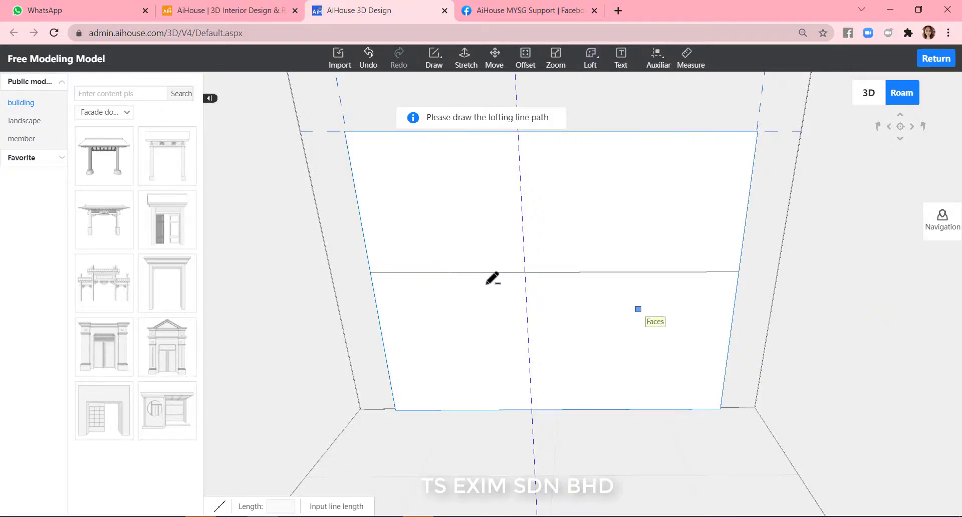
{"action": "left_click", "coordinate": [370, 272]}
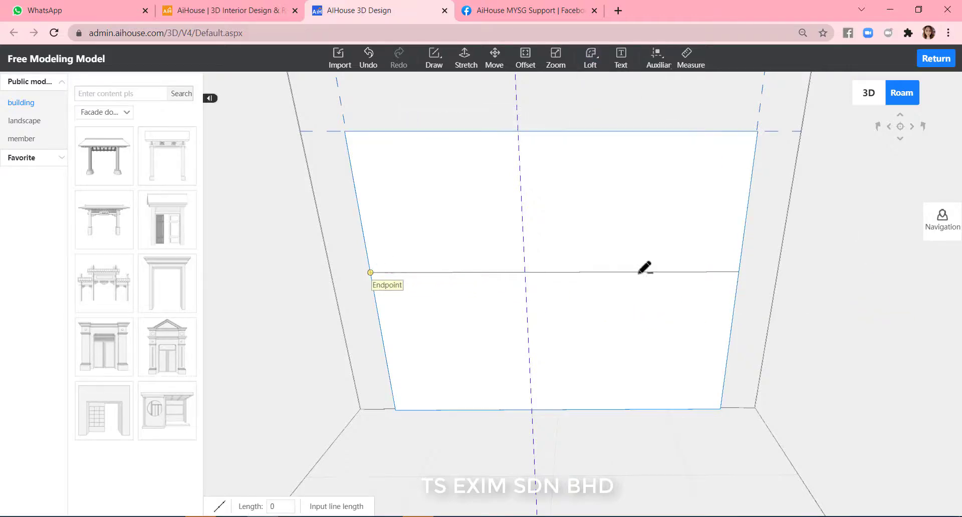
{"action": "left_click", "coordinate": [738, 272]}
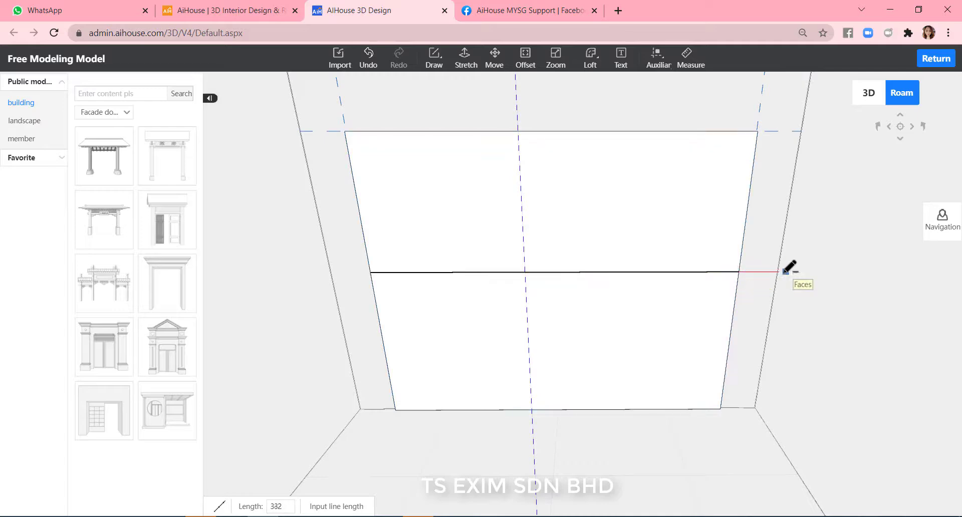
{"action": "left_click", "coordinate": [738, 272]}
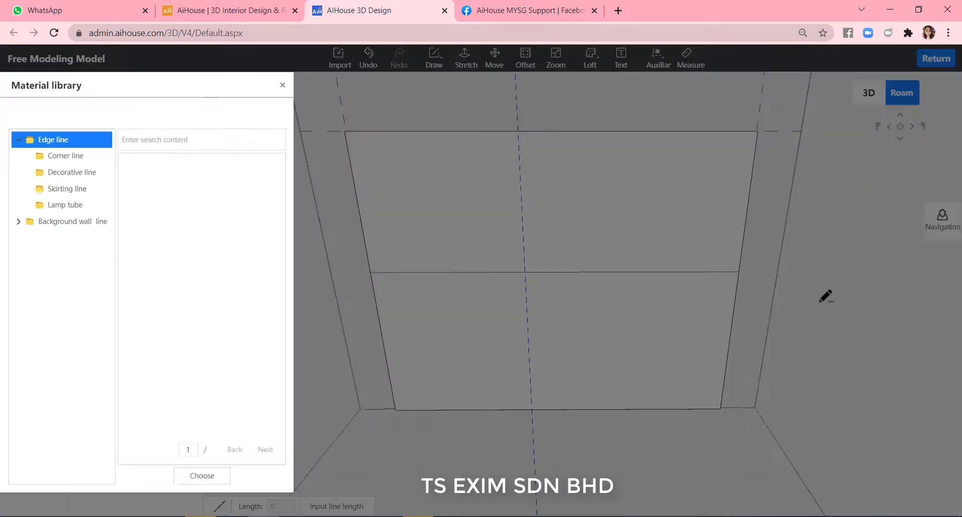
Apply a profile from the Decorative line folder of the edge line library to the loft path.
{"action": "left_click", "coordinate": [88, 175]}
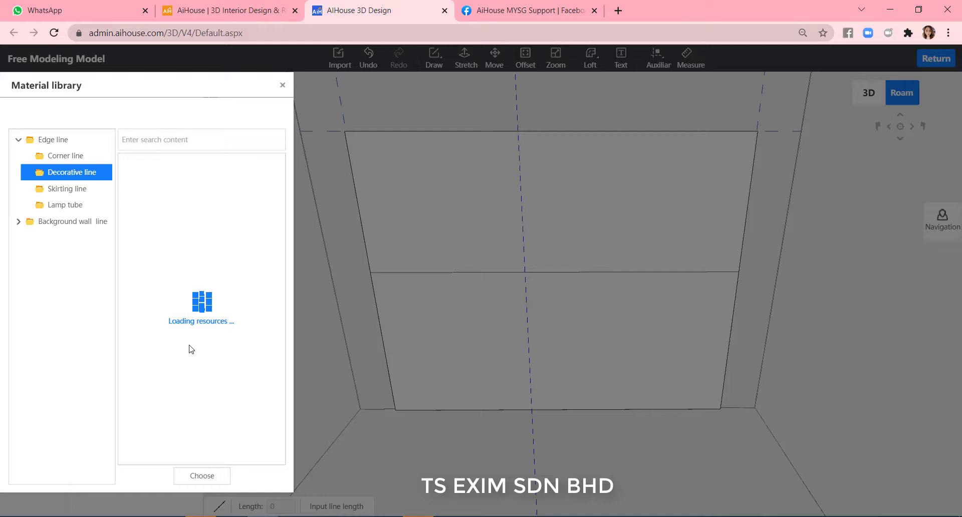
{"action": "double_click", "coordinate": [239, 275]}
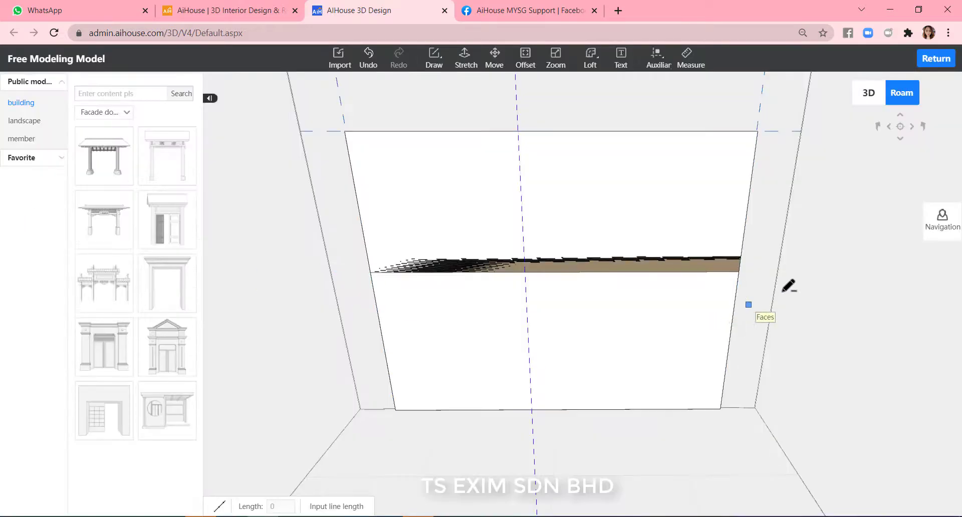
{"action": "key", "text": "Escape"}
{"action": "scroll", "coordinate": [785, 236], "scroll_direction": "up", "scroll_amount": 3}
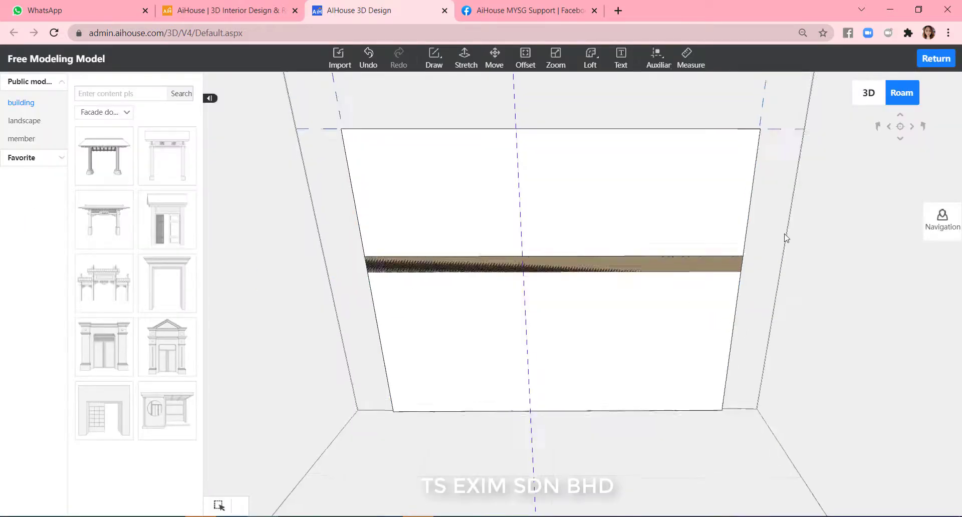
Flip the horizontal decorative line's profile horizontally so its moulded side faces out from the board.
{"action": "left_click", "coordinate": [740, 266]}
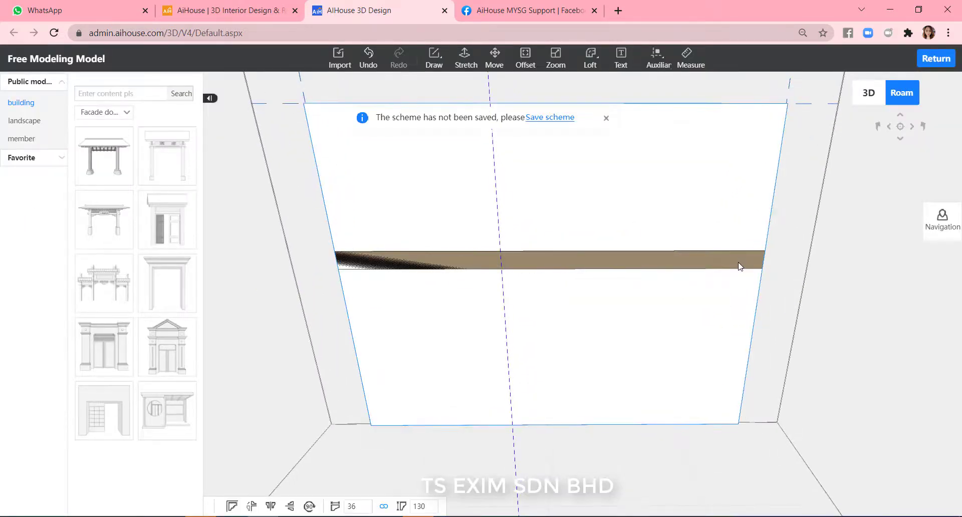
{"action": "left_click", "coordinate": [271, 506]}
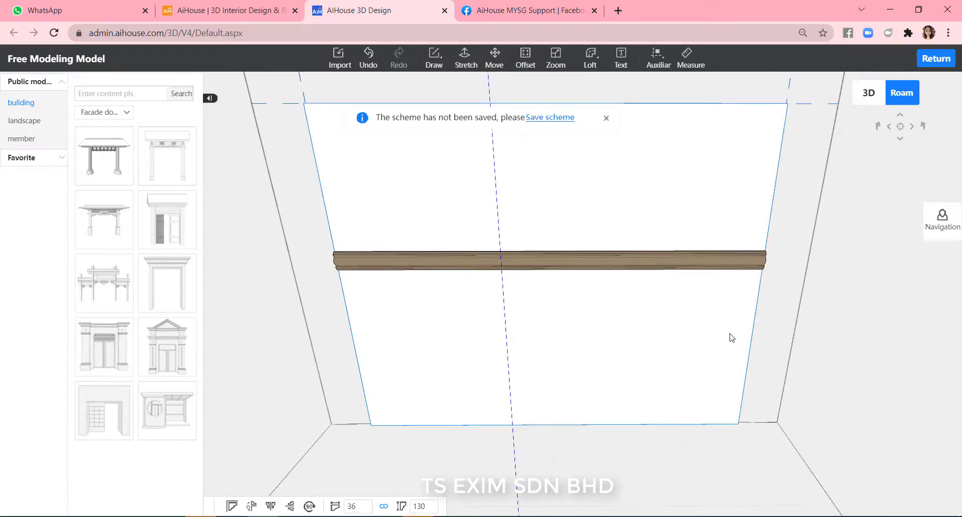
{"action": "scroll", "coordinate": [824, 332], "scroll_direction": "up", "scroll_amount": 1}
{"action": "scroll", "coordinate": [824, 332], "scroll_direction": "up", "scroll_amount": 3}
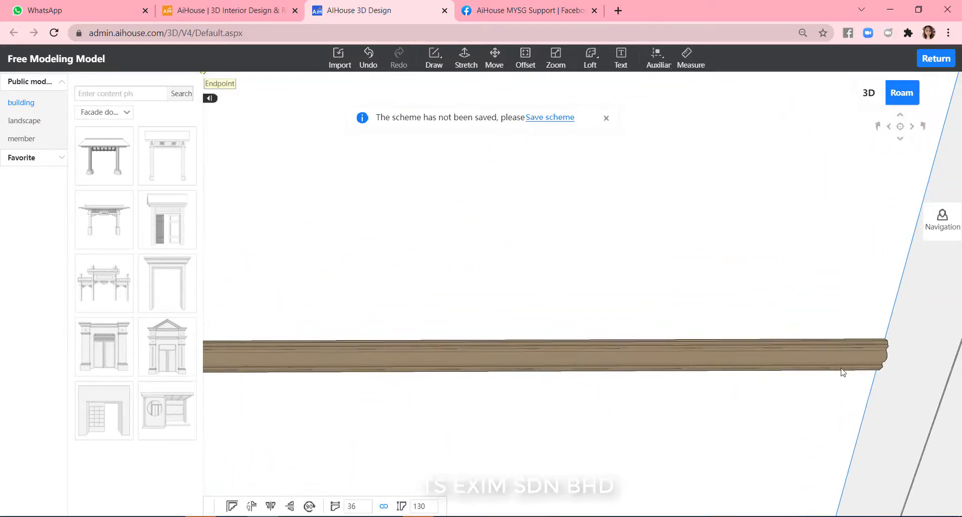
{"action": "scroll", "coordinate": [860, 375], "scroll_direction": "down", "scroll_amount": 4}
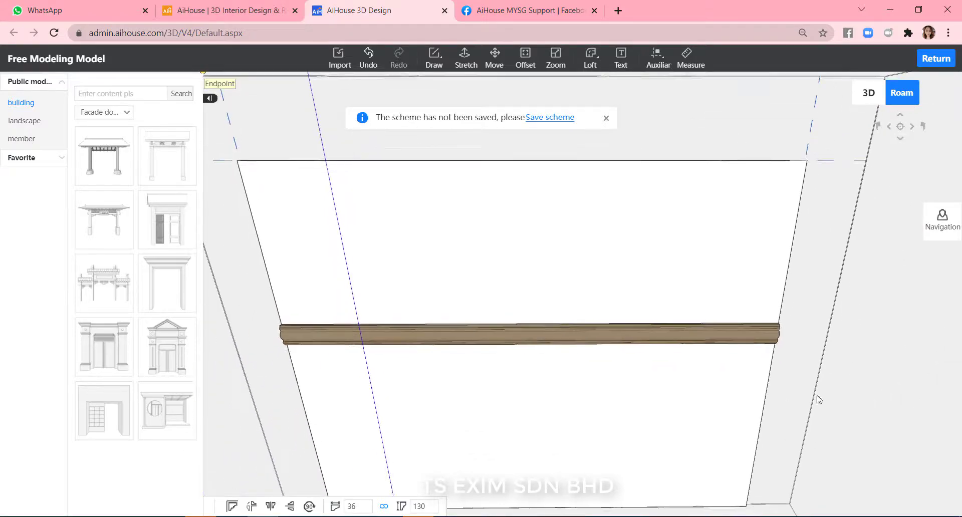
{"action": "key", "text": "e"}
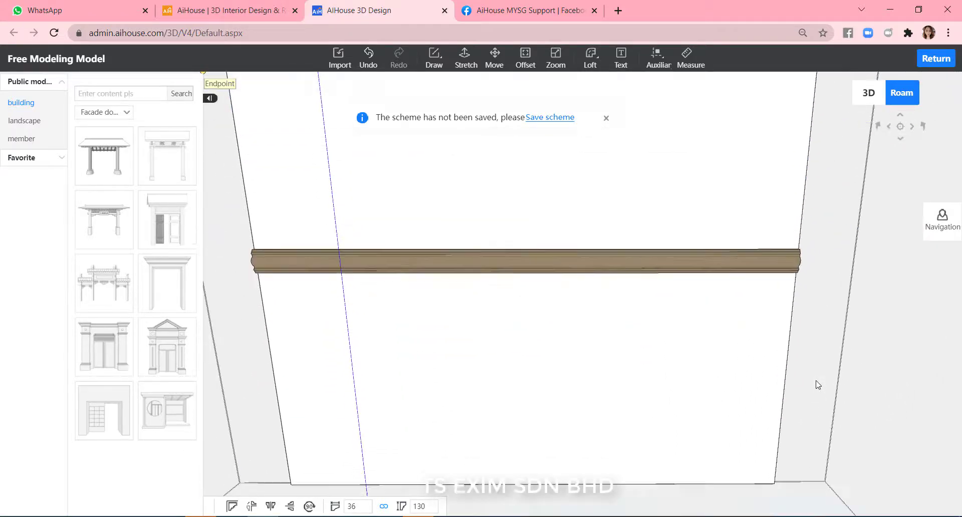
{"action": "scroll", "coordinate": [818, 385], "scroll_direction": "down", "scroll_amount": 3}
{"action": "scroll", "coordinate": [818, 385], "scroll_direction": "down", "scroll_amount": 1}
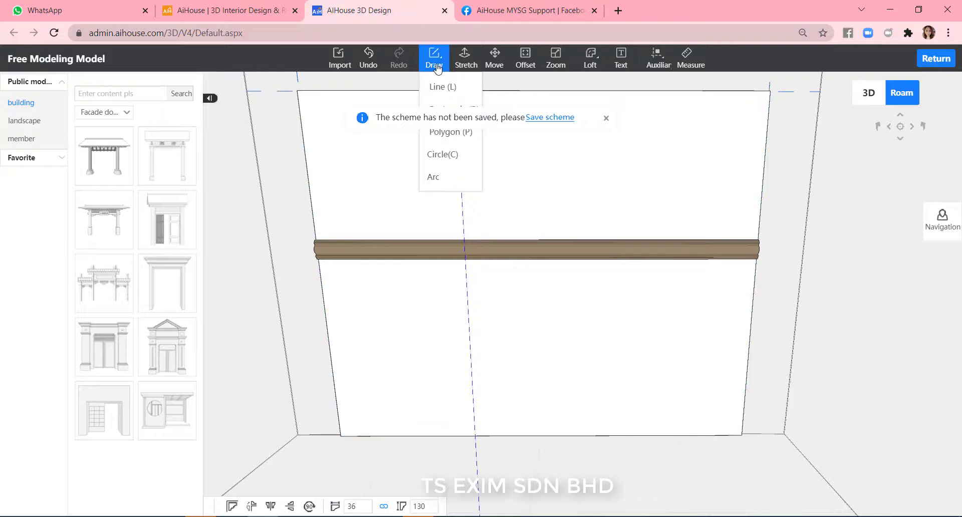
Draw a rectangle about 752 by 1020 on the lower left of the board's front face, below the decorative line.
{"action": "left_click", "coordinate": [605, 119]}
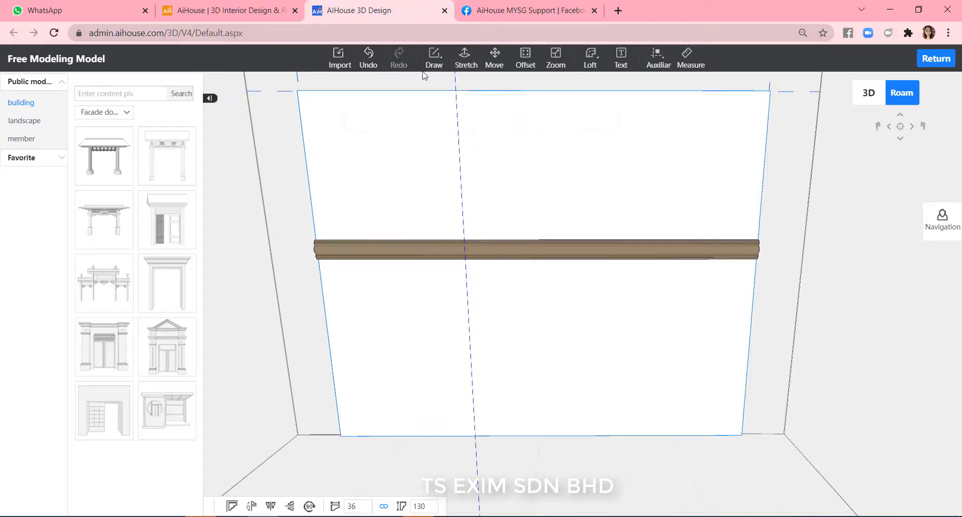
{"action": "left_click", "coordinate": [434, 58]}
{"action": "left_click", "coordinate": [453, 107]}
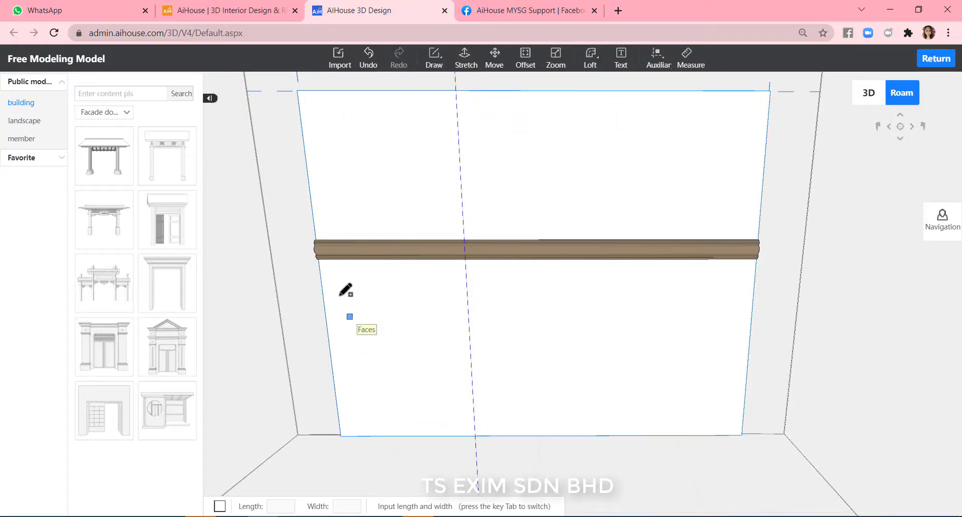
{"action": "left_click", "coordinate": [338, 290]}
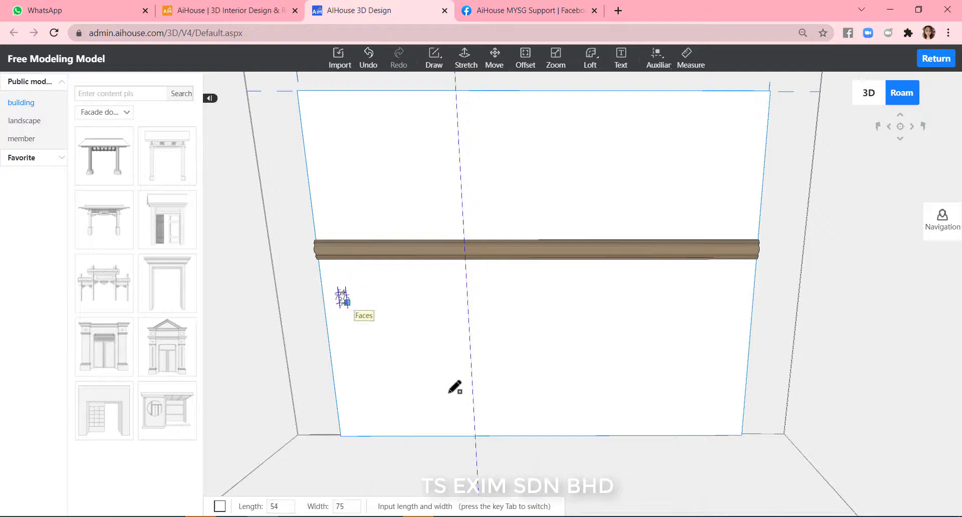
{"action": "left_click", "coordinate": [456, 426]}
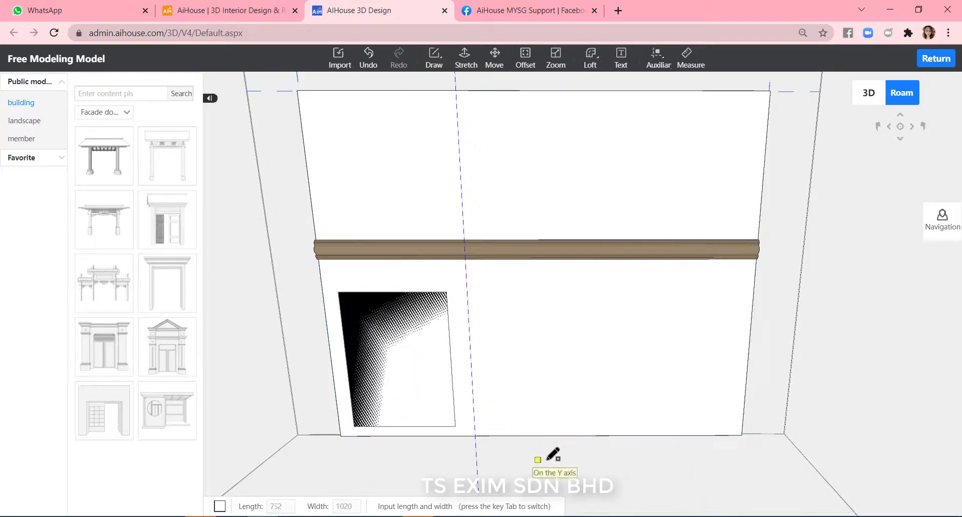
{"action": "key", "text": "Escape"}
Loft a profile from the Decorative line folder around the rectangle and set the profile's width to 50.
{"action": "left_click", "coordinate": [414, 371]}
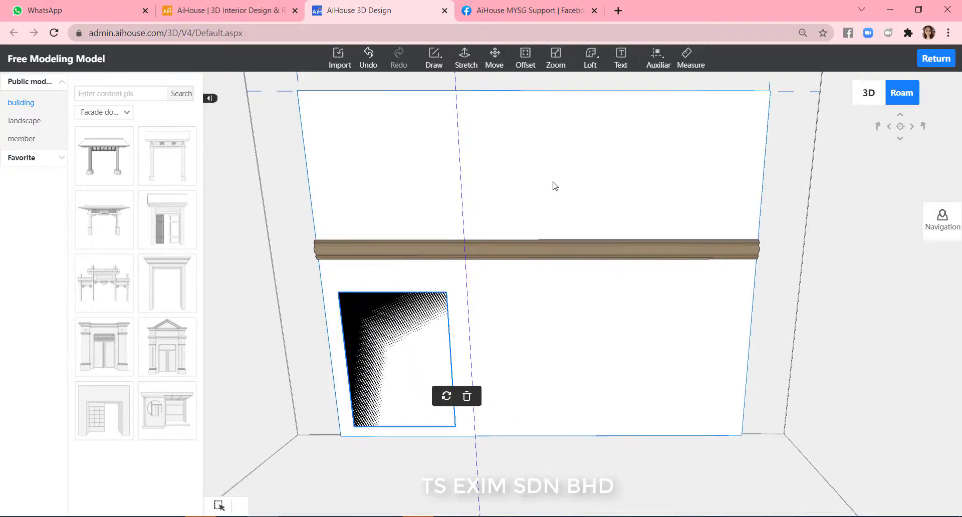
{"action": "left_click", "coordinate": [590, 57]}
{"action": "left_click", "coordinate": [591, 87]}
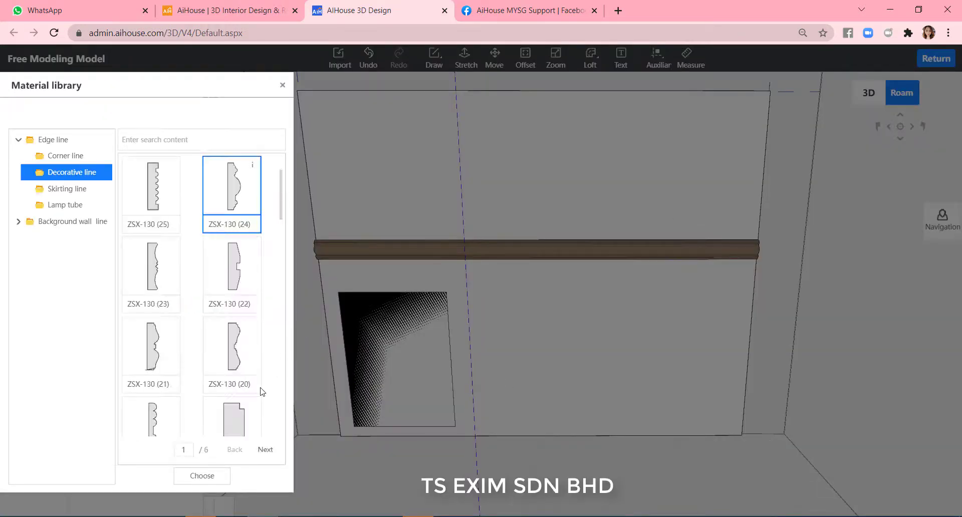
{"action": "double_click", "coordinate": [259, 392]}
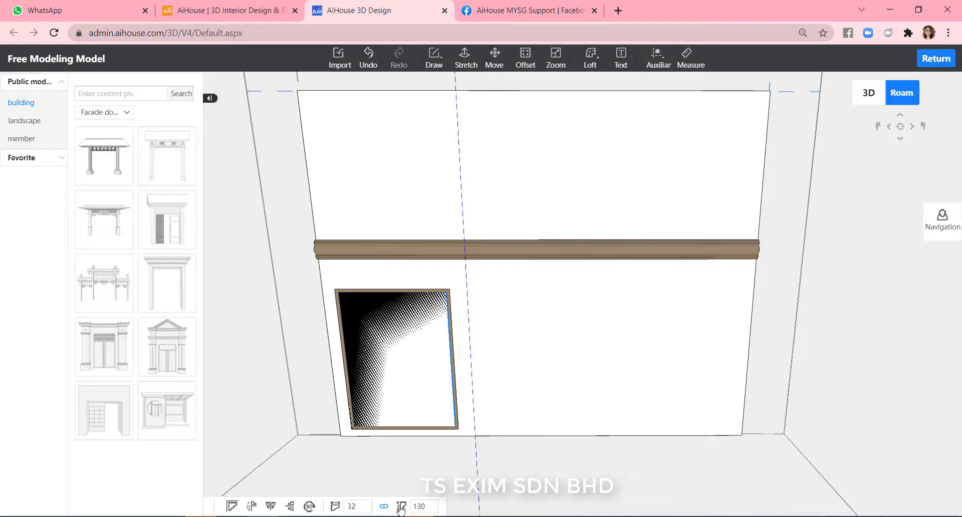
{"action": "left_click", "coordinate": [354, 507]}
{"action": "type", "text": "50"}
{"action": "key", "text": "Return"}
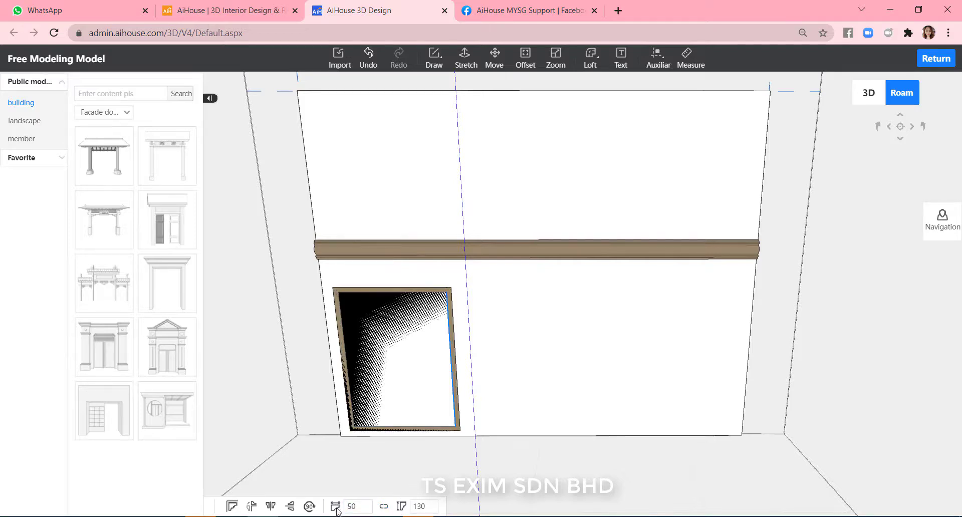
Flip the frame's profile vertically and rotate it until its moulded side faces forward.
{"action": "scroll", "coordinate": [349, 451], "scroll_direction": "up", "scroll_amount": 3}
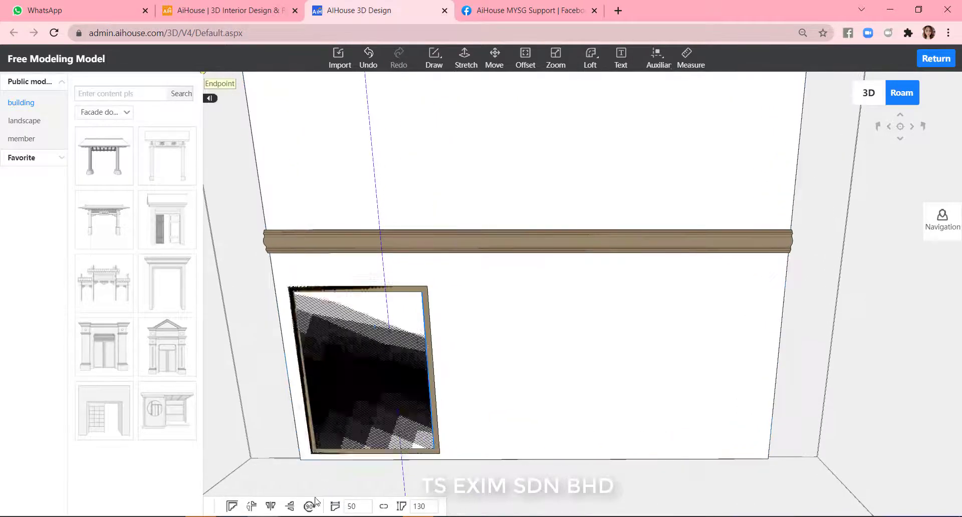
{"action": "left_click", "coordinate": [290, 509]}
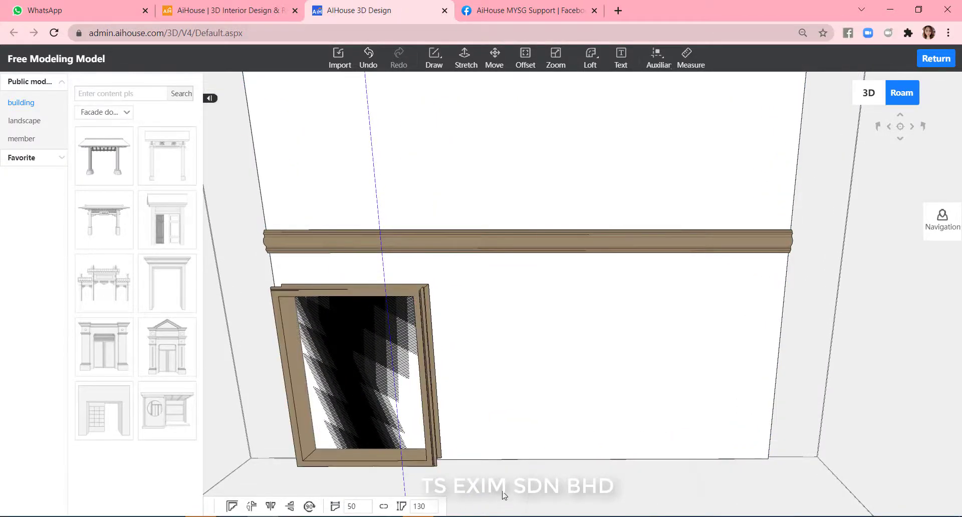
{"action": "left_click_drag", "start_coordinate": [508, 491], "coordinate": [567, 488]}
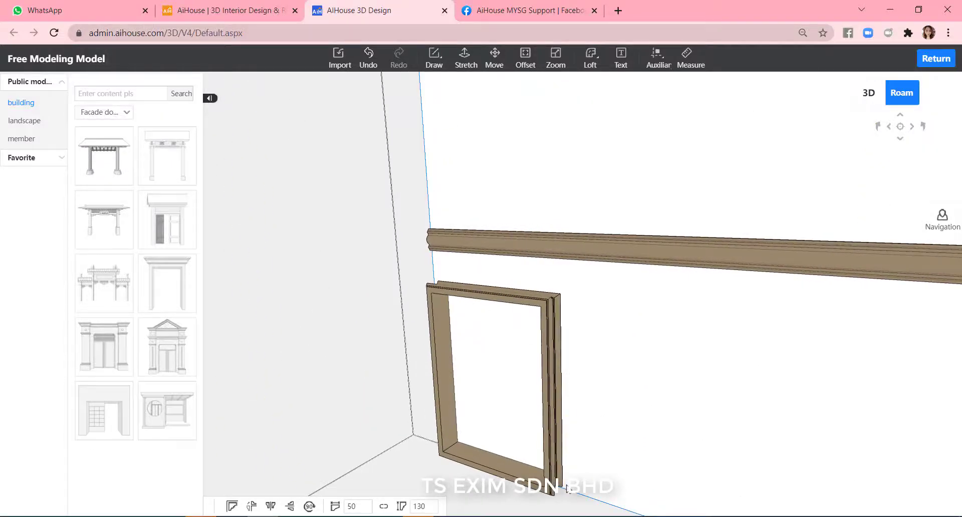
{"action": "left_click", "coordinate": [309, 507]}
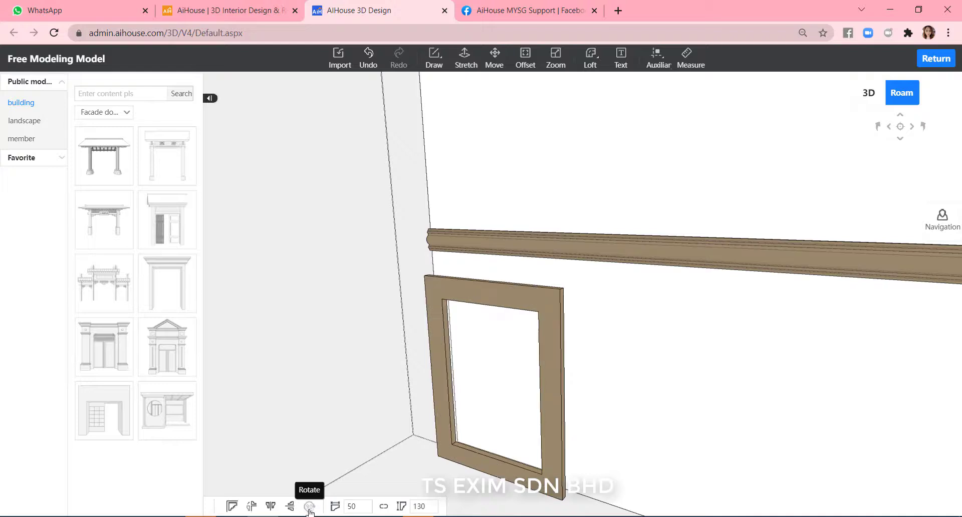
{"action": "left_click", "coordinate": [310, 507]}
{"action": "left_click", "coordinate": [309, 506]}
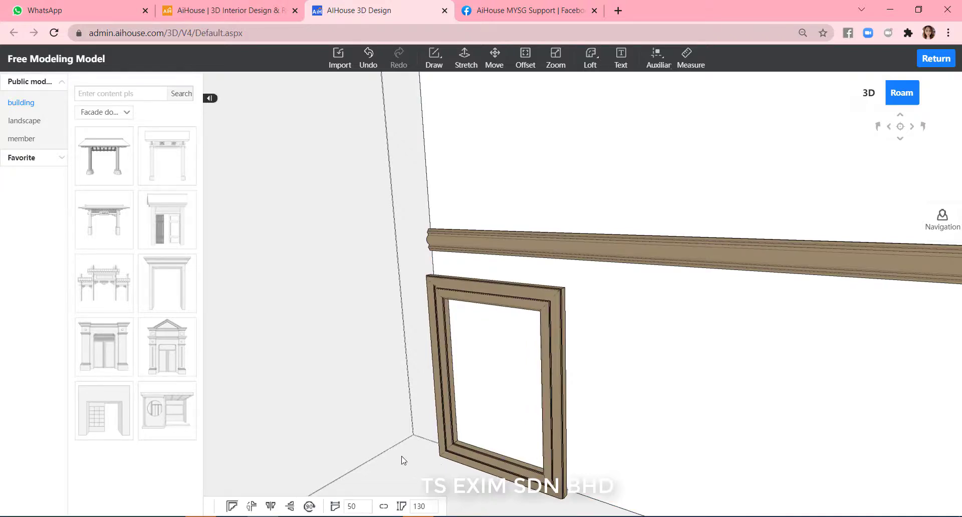
{"action": "right_click_drag", "start_coordinate": [401, 456], "coordinate": [501, 465]}
{"action": "scroll", "coordinate": [523, 437], "scroll_direction": "down", "scroll_amount": 4}
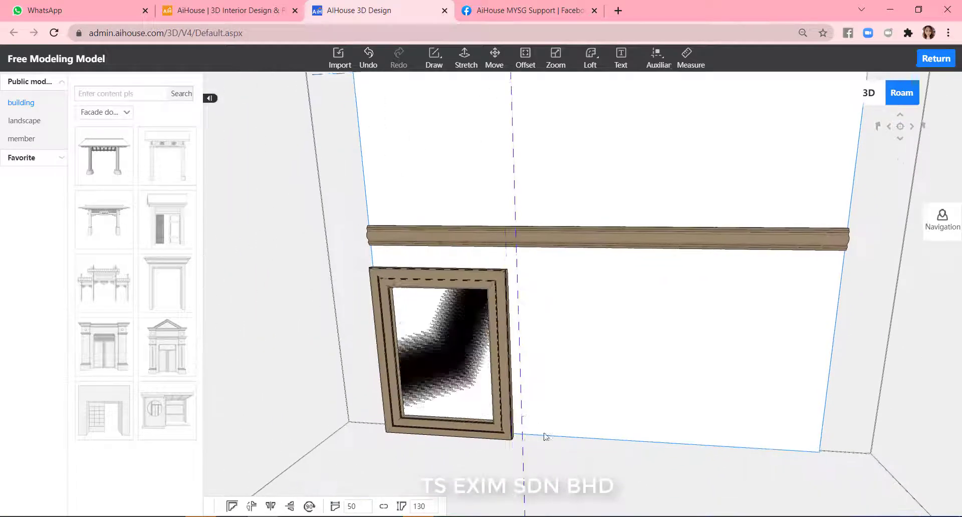
Set the height of the rectangular frame's profile to 20, keeping its width at 50.
{"action": "left_click_drag", "start_coordinate": [556, 444], "coordinate": [509, 410]}
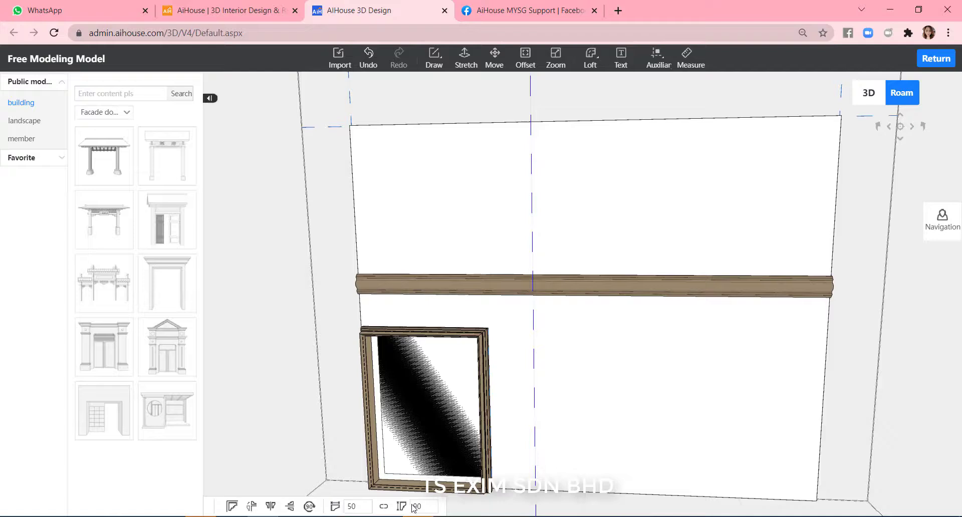
{"action": "double_click", "coordinate": [426, 506]}
{"action": "type", "text": "20"}
{"action": "key", "text": "Return"}
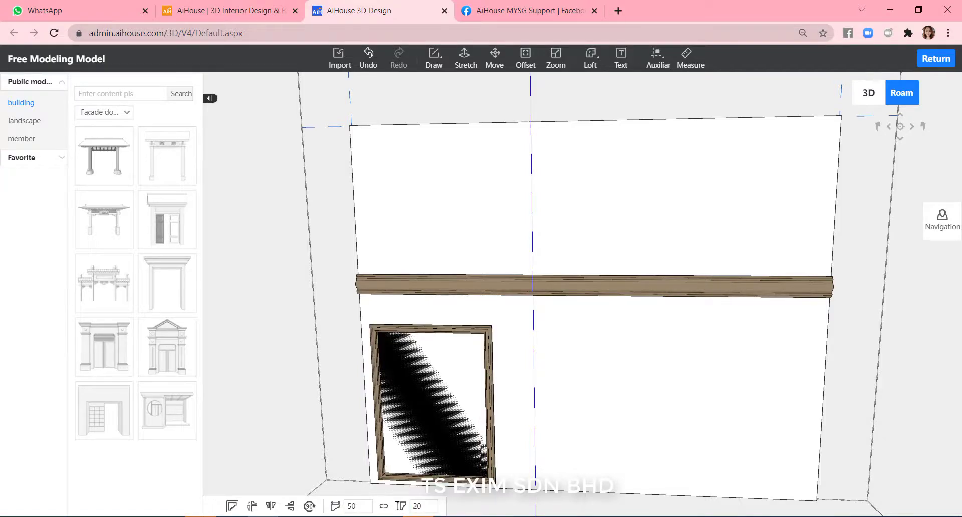
{"action": "left_click_drag", "start_coordinate": [588, 381], "coordinate": [720, 331]}
{"action": "scroll", "coordinate": [680, 397], "scroll_direction": "up", "scroll_amount": 5}
{"action": "left_click_drag", "start_coordinate": [678, 409], "coordinate": [691, 325]}
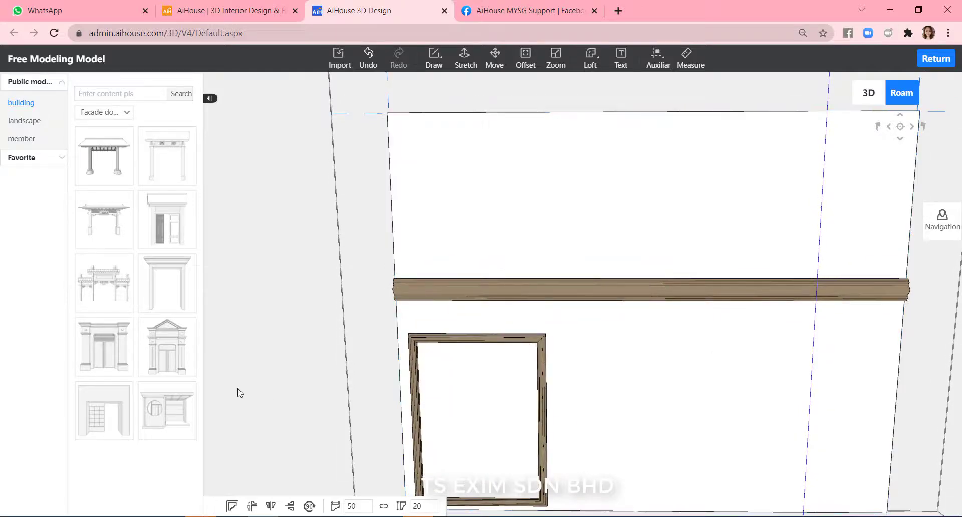
Set the horizontal decorative line's profile height to 20 with its proportions linked.
{"action": "key", "text": "Escape"}
{"action": "left_click", "coordinate": [511, 285]}
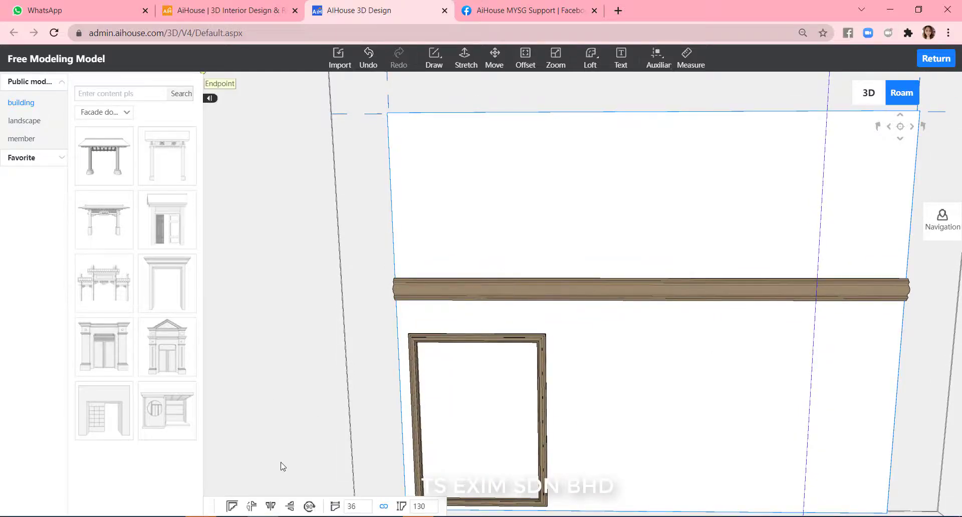
{"action": "left_click_drag", "start_coordinate": [430, 506], "coordinate": [411, 506]}
{"action": "type", "text": "20"}
{"action": "key", "text": "Return"}
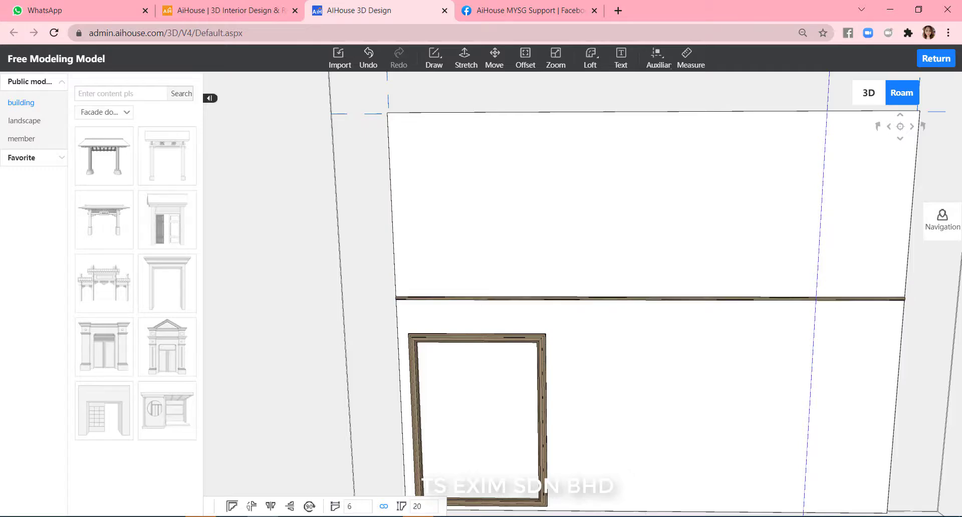
{"action": "scroll", "coordinate": [713, 358], "scroll_direction": "down", "scroll_amount": 2}
{"action": "scroll", "coordinate": [713, 356], "scroll_direction": "up", "scroll_amount": 1}
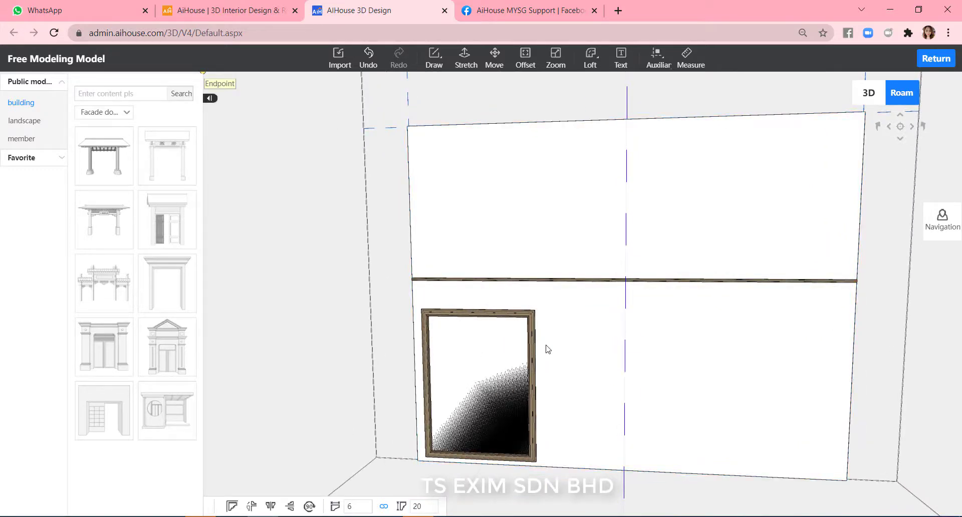
Delete the white board group and the rectangle face inside the lofted frame.
{"action": "key", "text": "Escape"}
{"action": "left_click", "coordinate": [748, 359]}
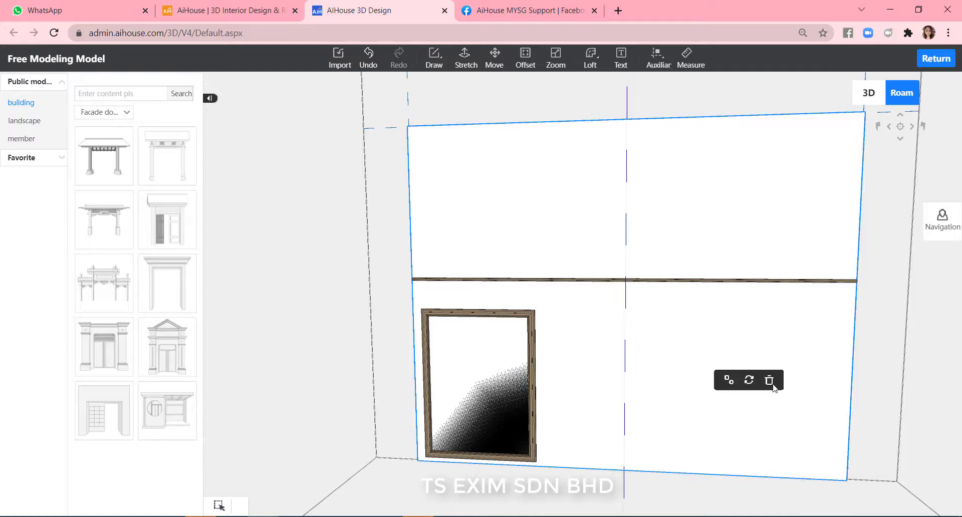
{"action": "left_click", "coordinate": [769, 381]}
{"action": "left_click", "coordinate": [426, 384]}
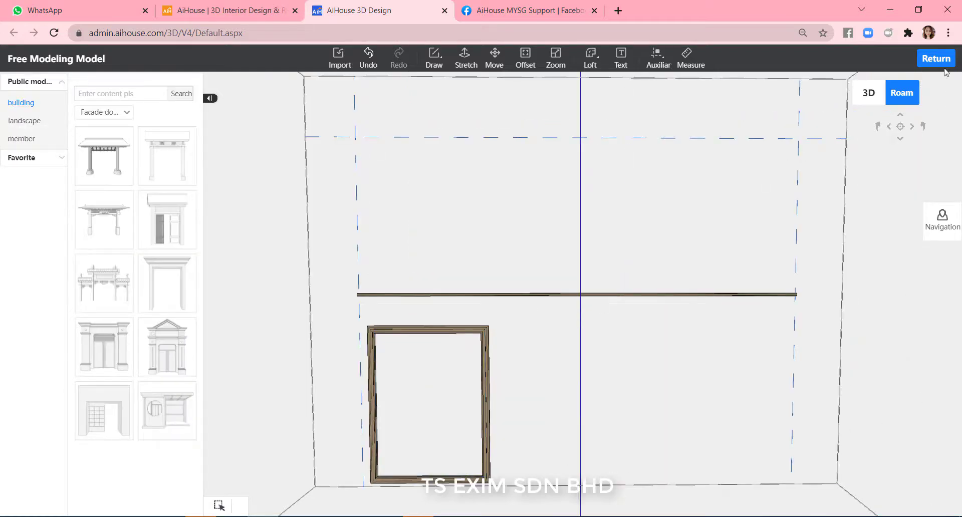
Return to the main design and delete the upper and lower light wood frames from the back panel.
{"action": "left_click", "coordinate": [941, 61]}
{"action": "left_click_drag", "start_coordinate": [755, 378], "coordinate": [741, 387]}
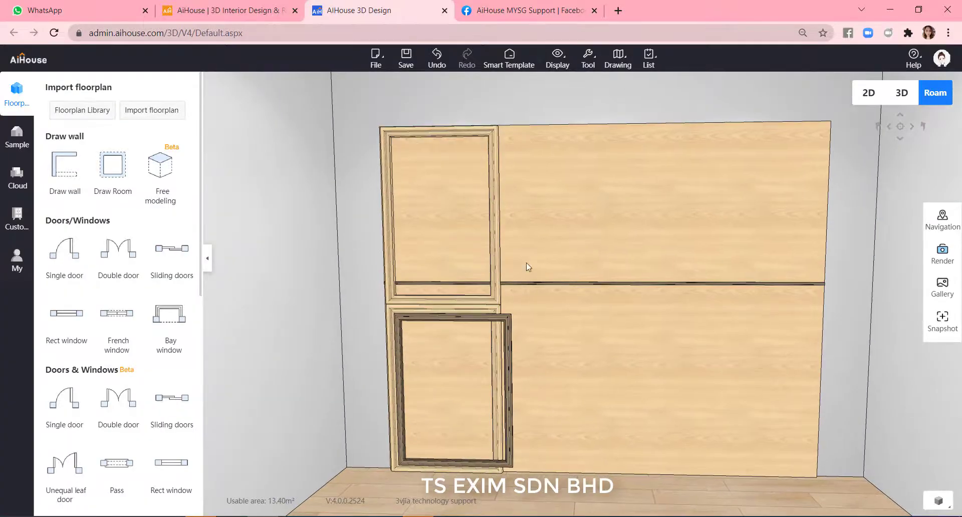
{"action": "left_click", "coordinate": [494, 245]}
{"action": "key", "text": "Delete"}
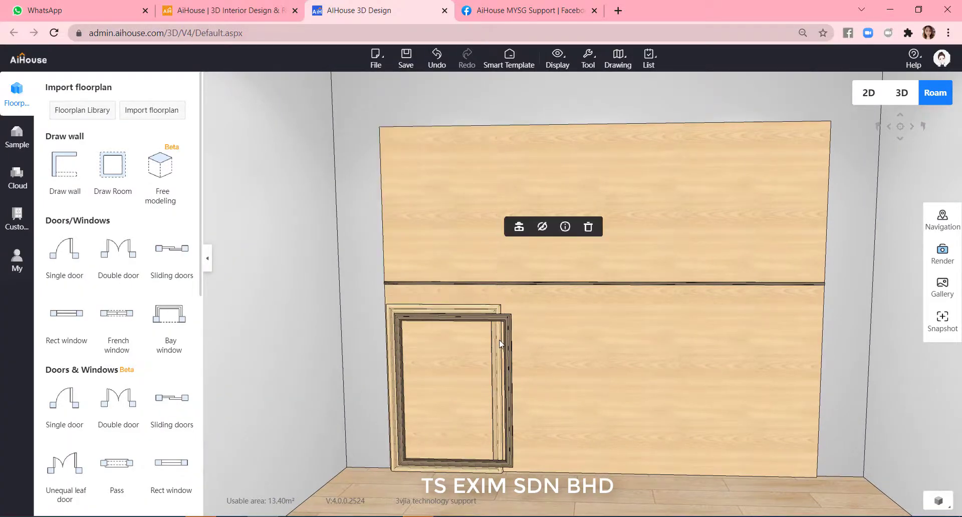
{"action": "left_click", "coordinate": [500, 344]}
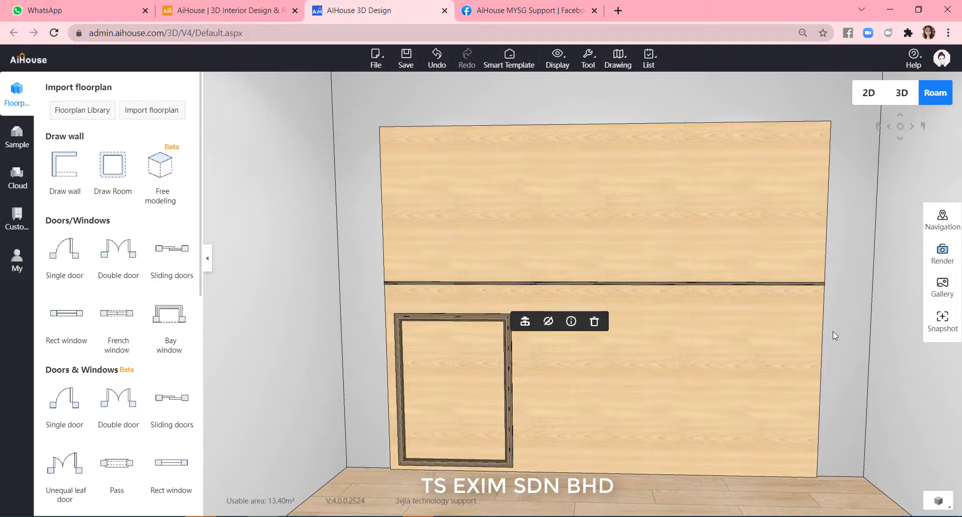